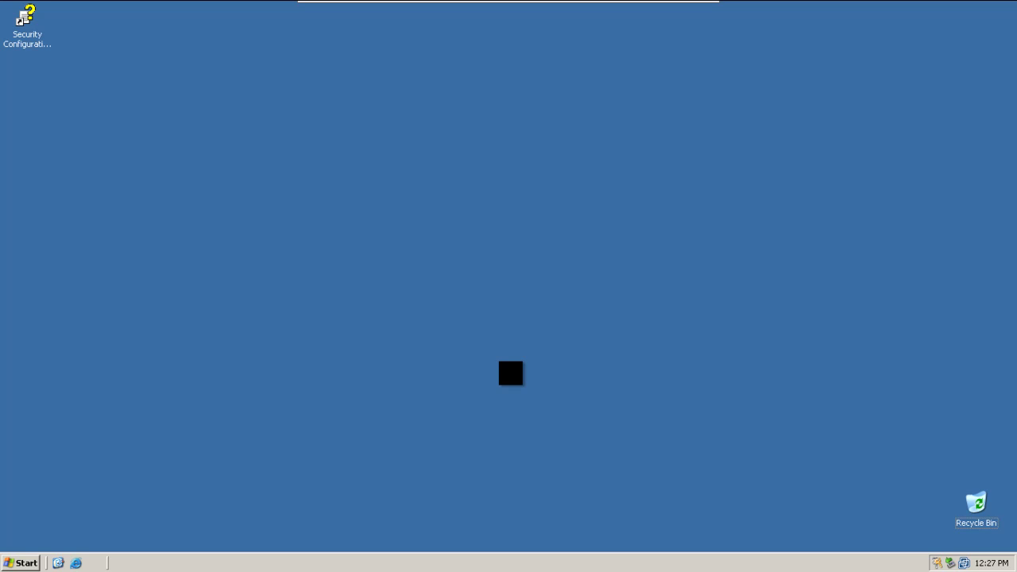
Step: Launch dcpromo from the Run dialog, center the wizard, and advance past its Welcome page
key("super+r")
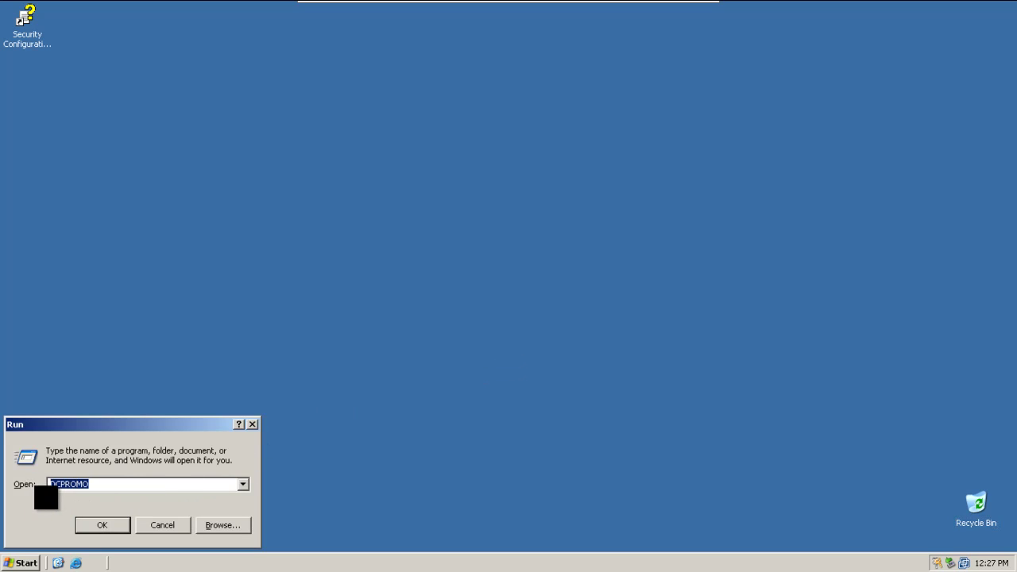
type("dcprom")
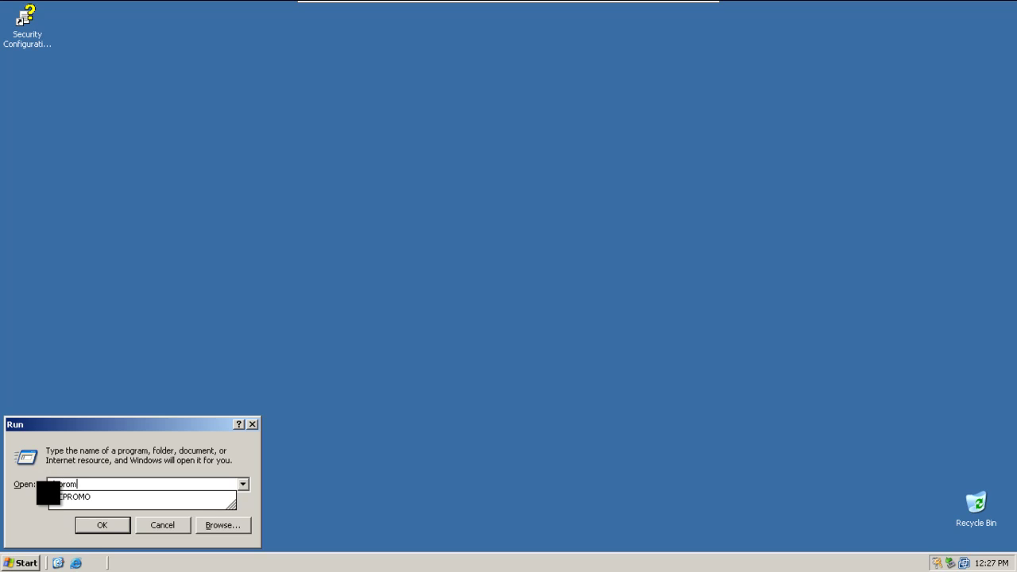
type("o")
key("Return")
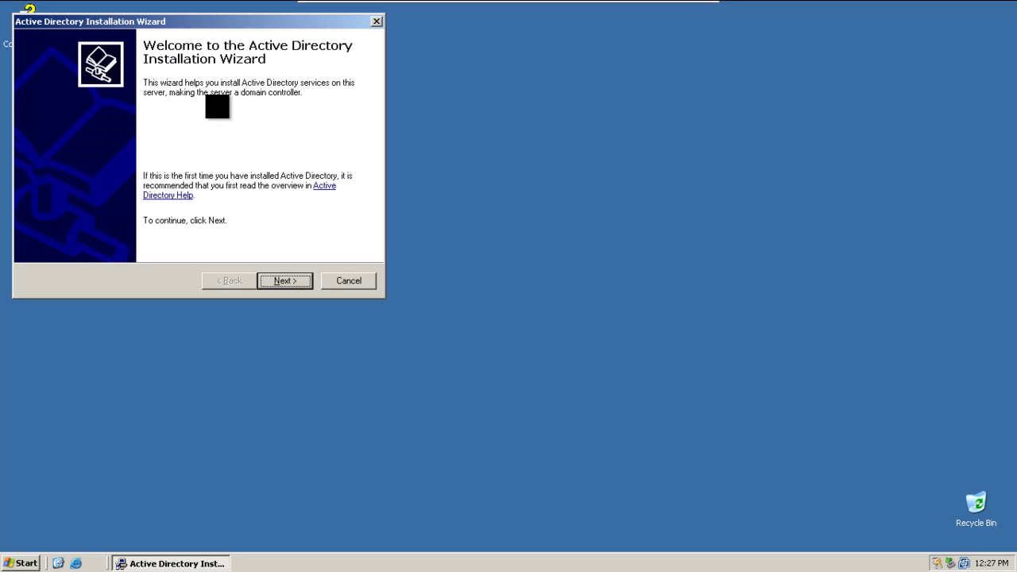
left_click_drag(189, 23, 499, 108)
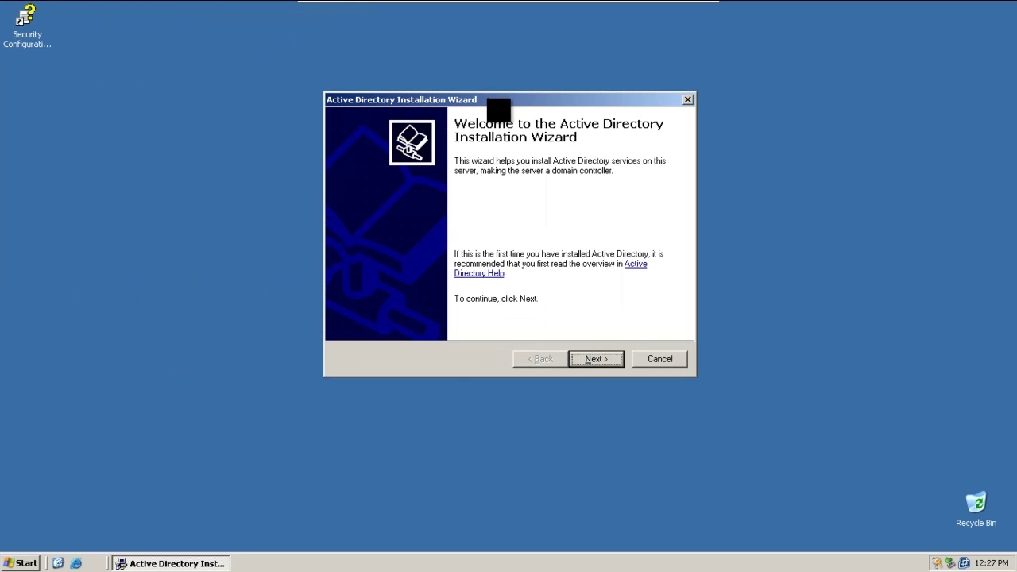
left_click(596, 359)
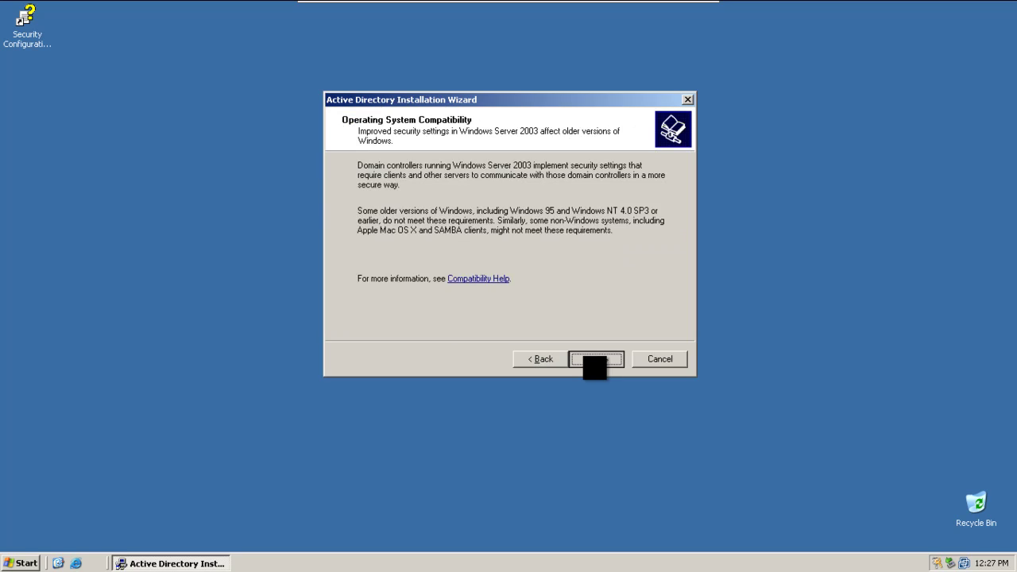
Step: Choose a domain controller for a new domain in a new forest named ruben.local
left_click(593, 359)
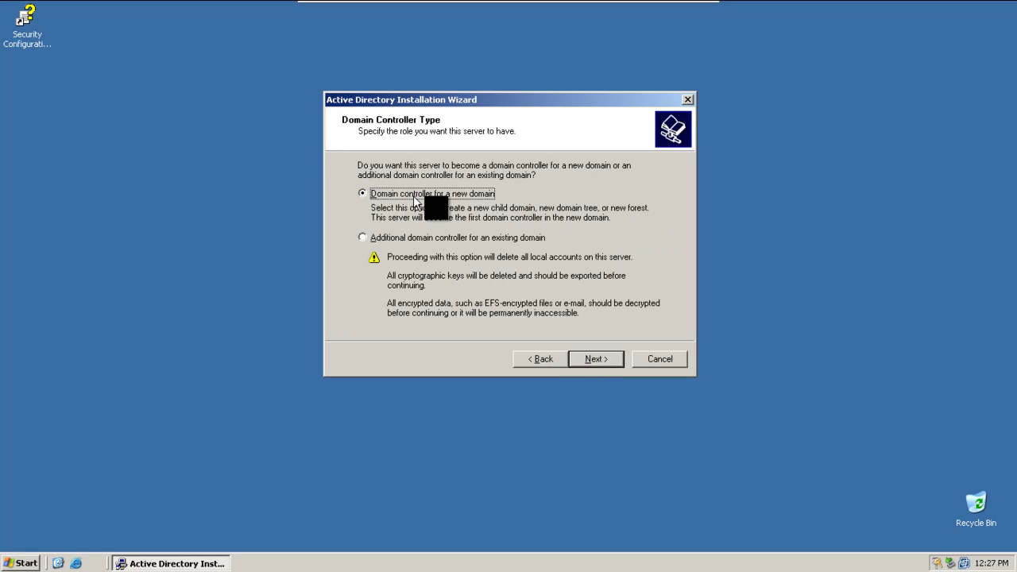
left_click(590, 360)
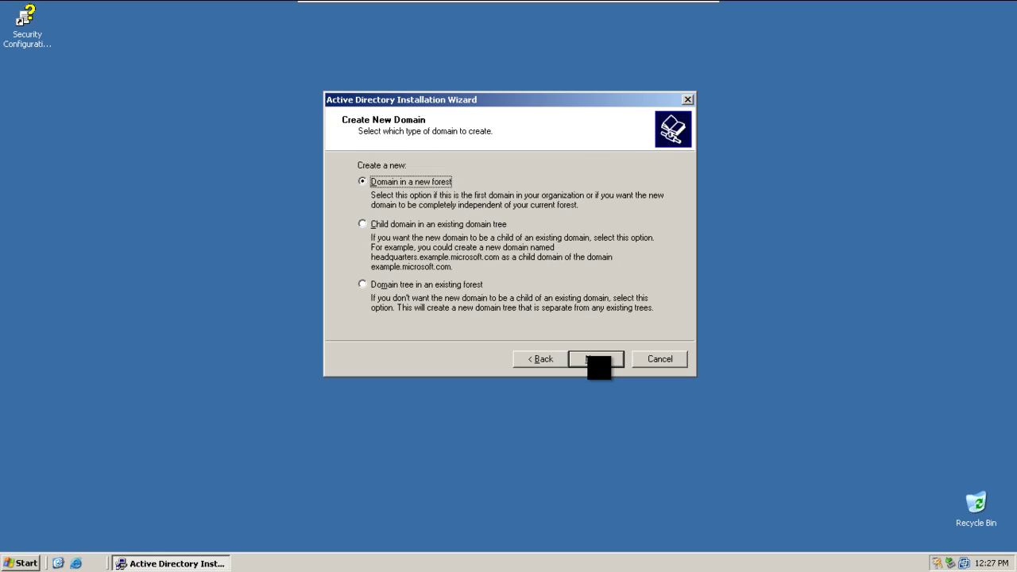
left_click(602, 360)
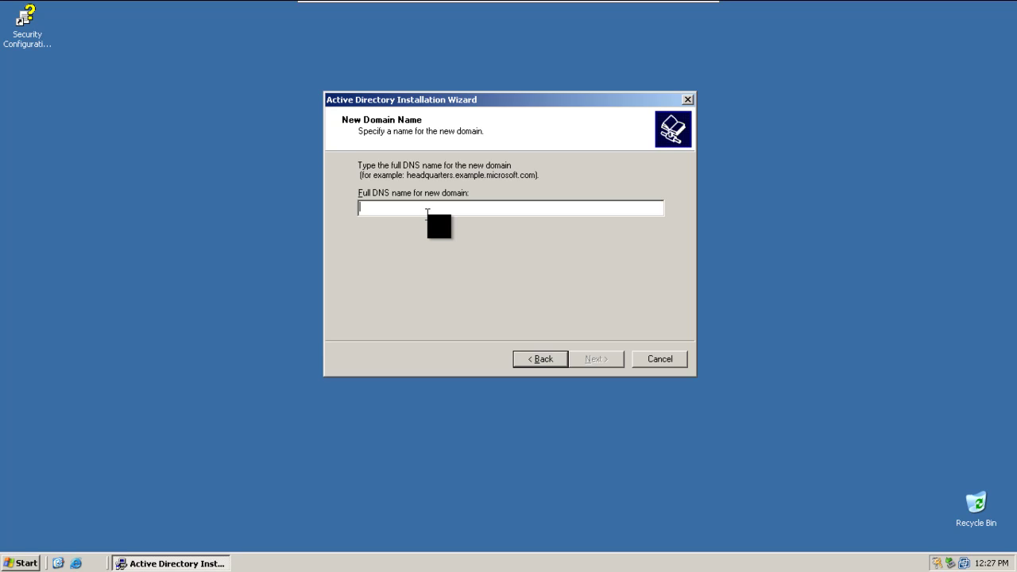
type("ruben.local")
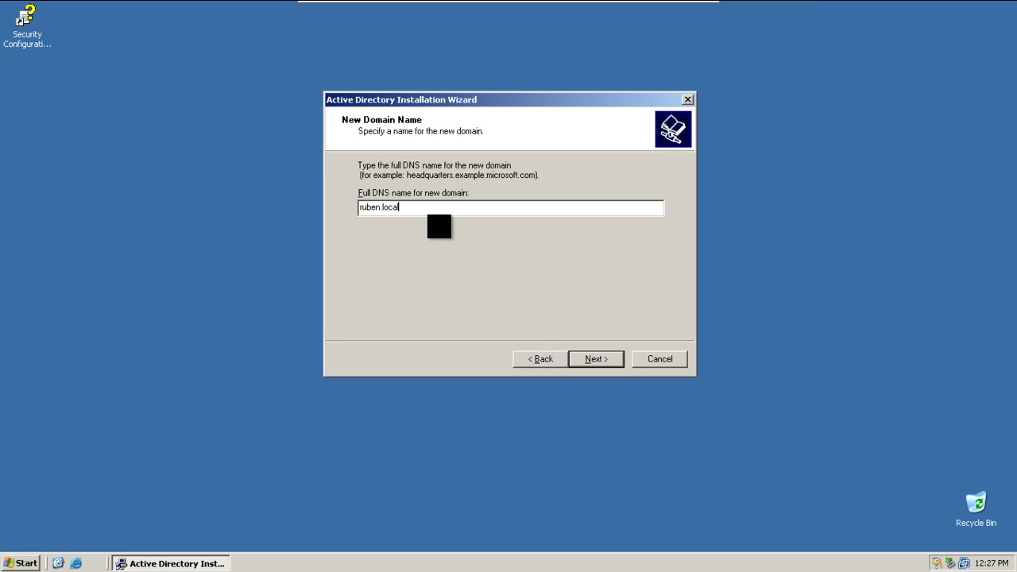
left_click(592, 359)
Step: Refresh the desktop while the wizard checks the domain name
left_click(194, 389)
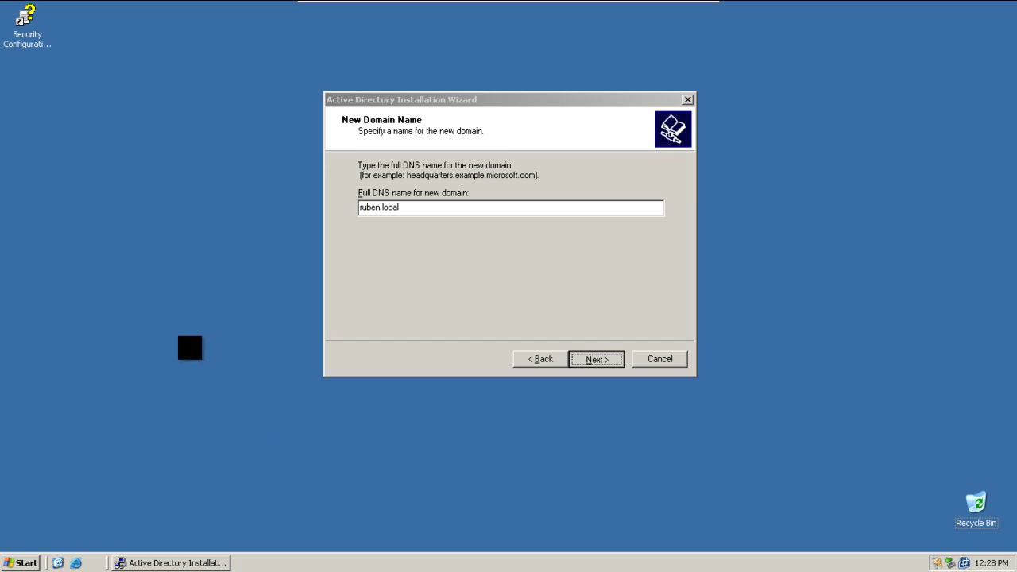
right_click(178, 336)
left_click(238, 358)
left_click(509, 288)
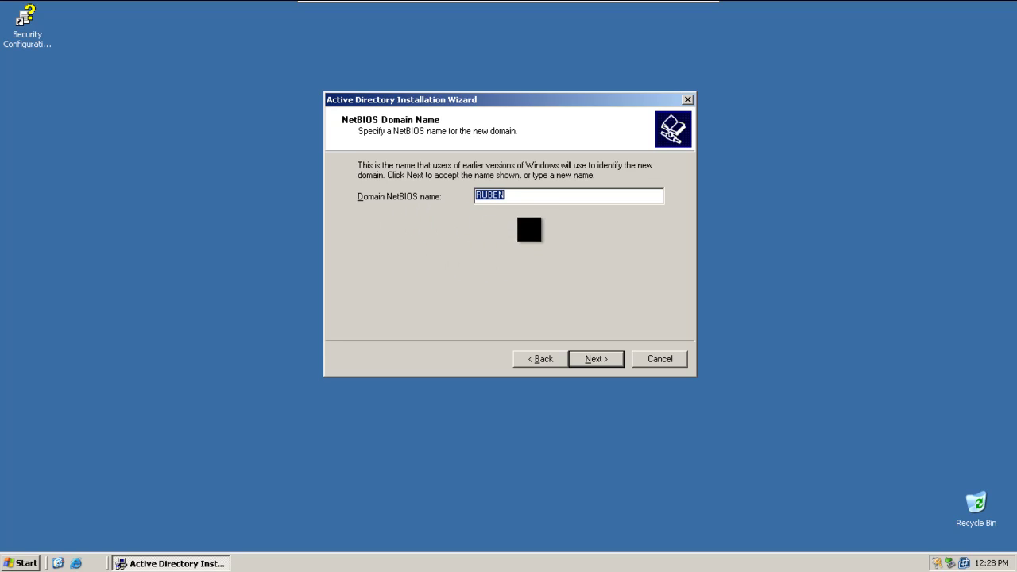
Step: Accept RUBEN as the NetBIOS name and keep the default NTDS and SYSVOL folders
left_click(502, 196)
left_click(588, 358)
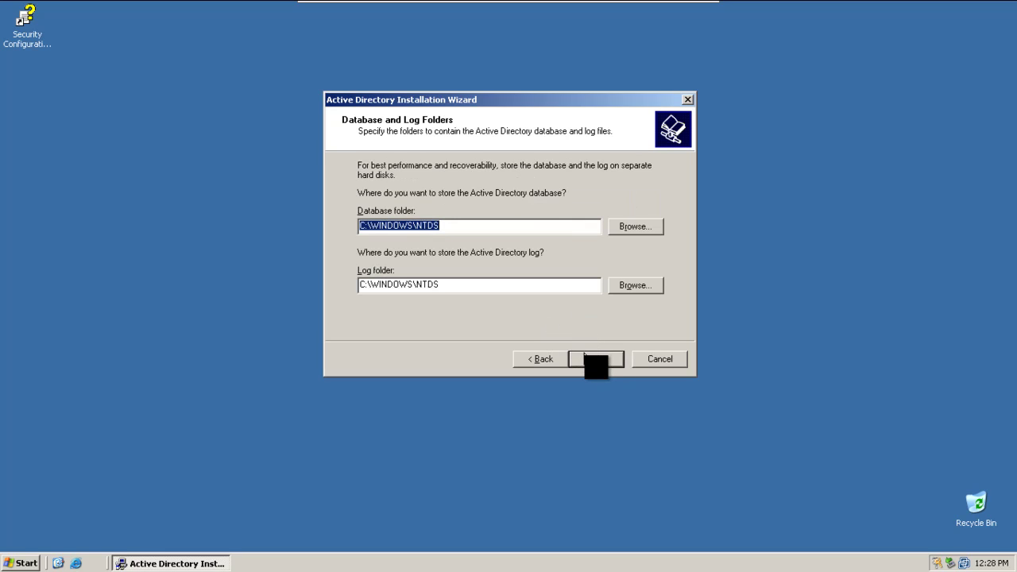
left_click(596, 361)
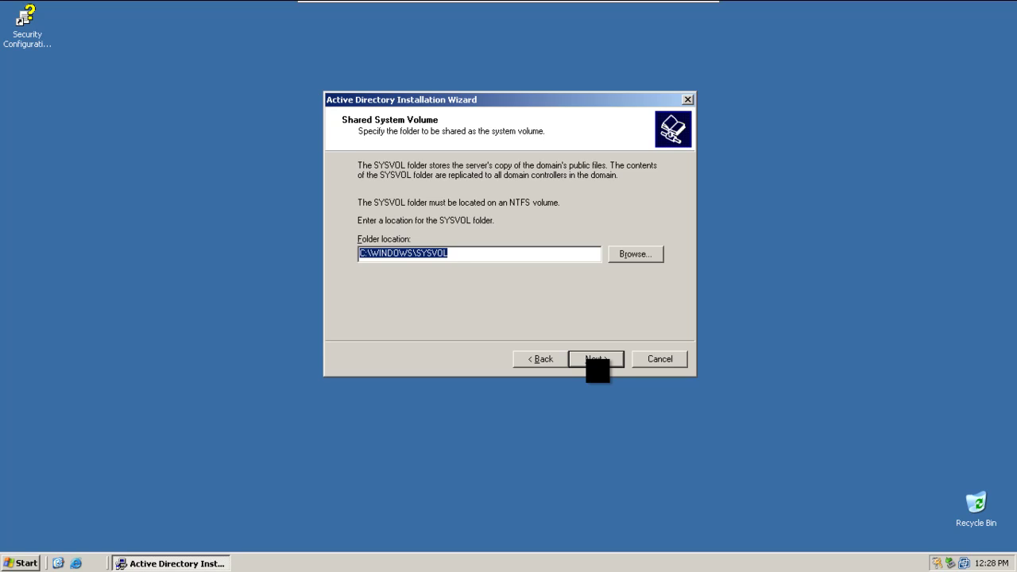
left_click(594, 360)
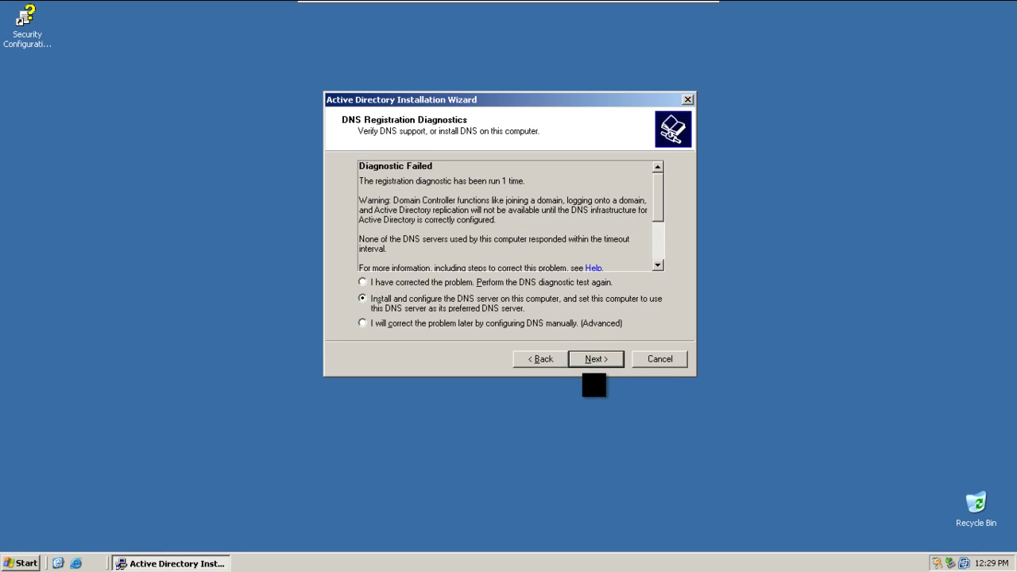
Step: Install DNS locally, keep Windows 2000/2003-only permissions, and set the restore mode password
left_click(598, 360)
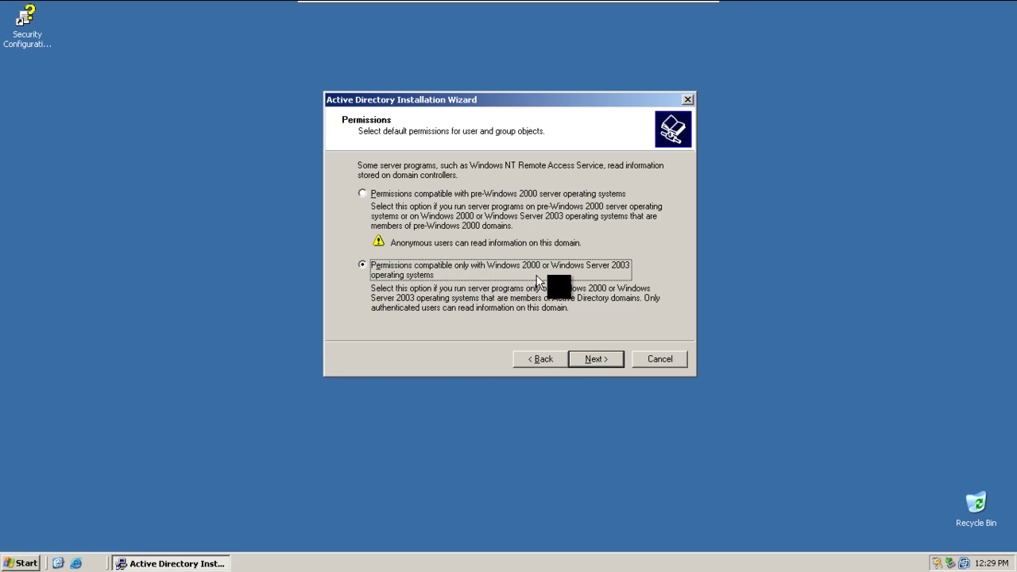
left_click(604, 364)
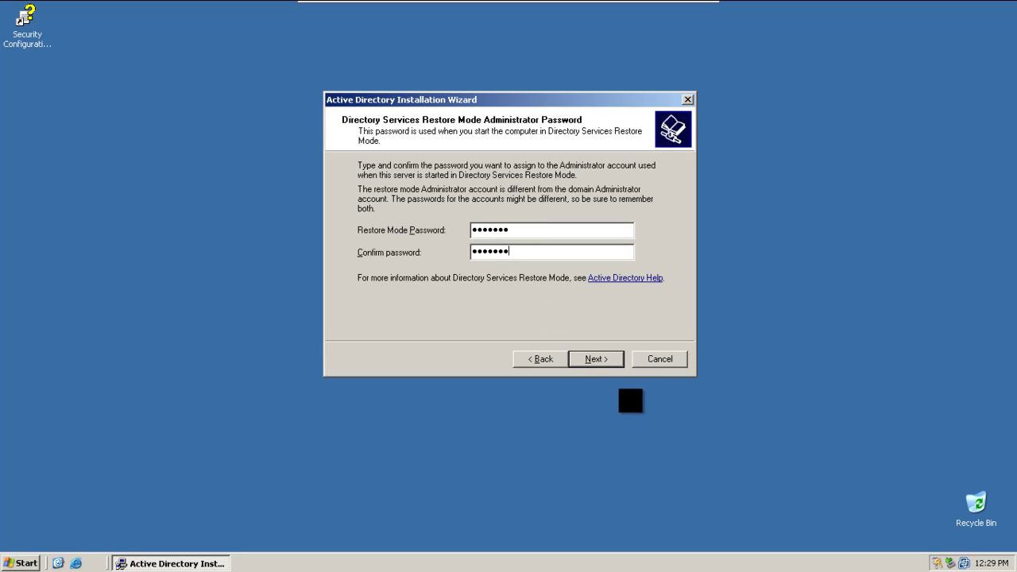
left_click(603, 362)
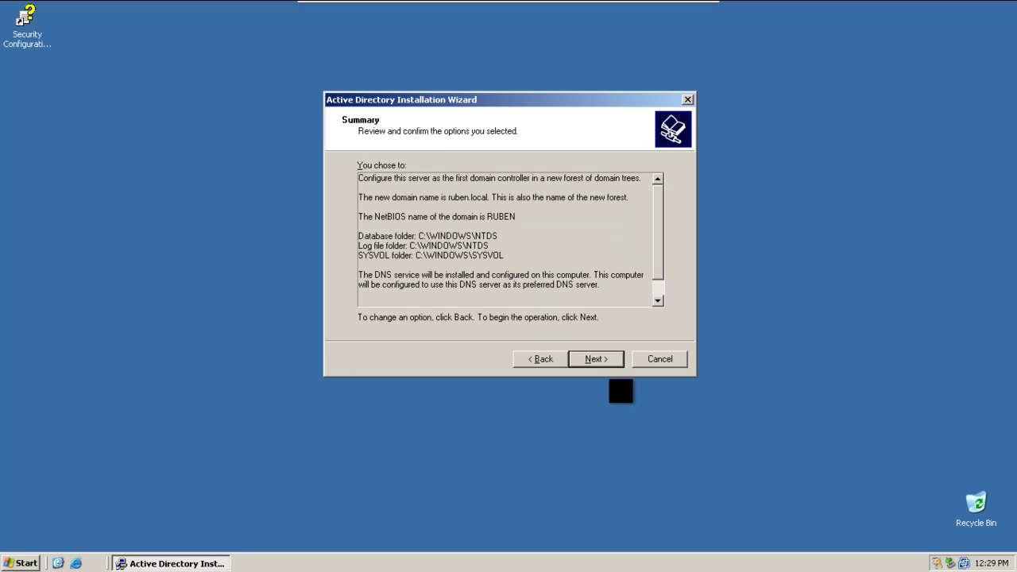
left_click(602, 360)
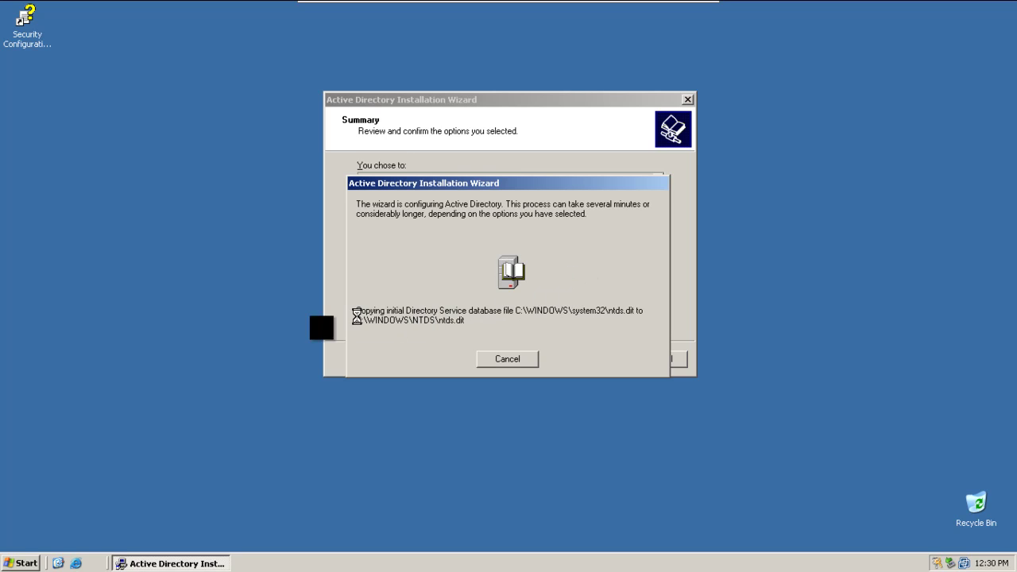
Step: Refresh the desktop and move the progress window up and right while Active Directory installs
left_click_drag(234, 318, 198, 313)
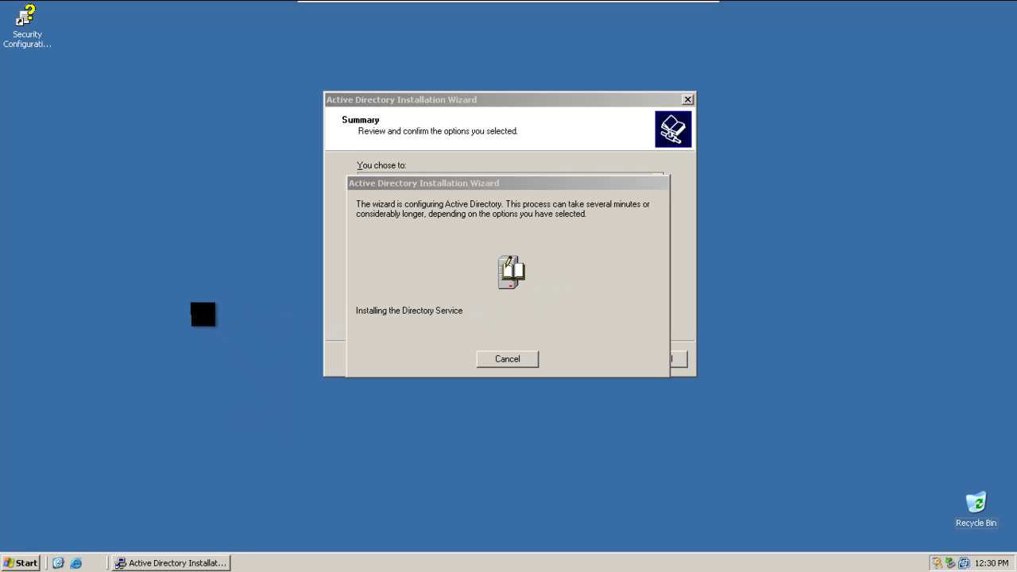
right_click(188, 299)
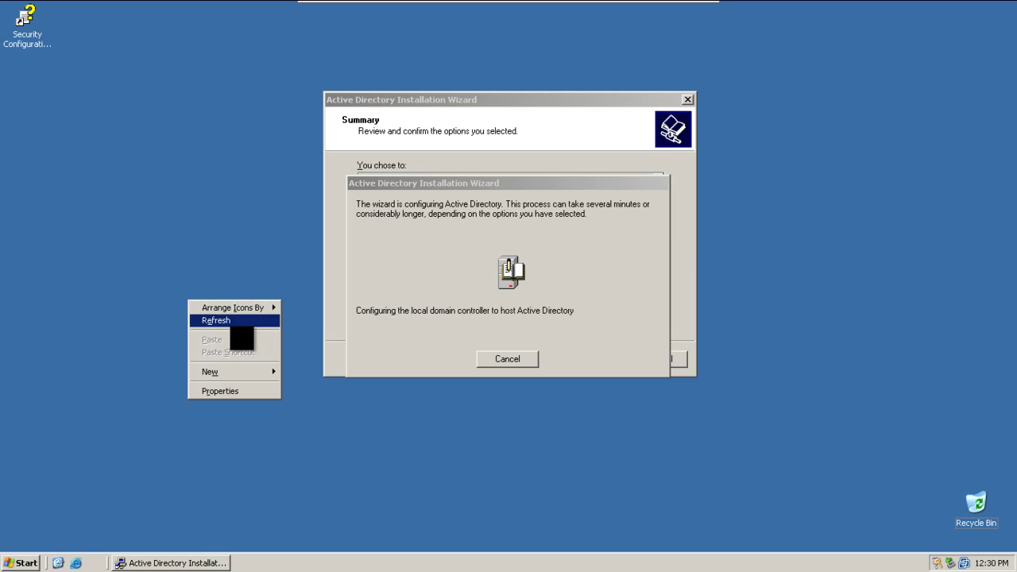
left_click(232, 322)
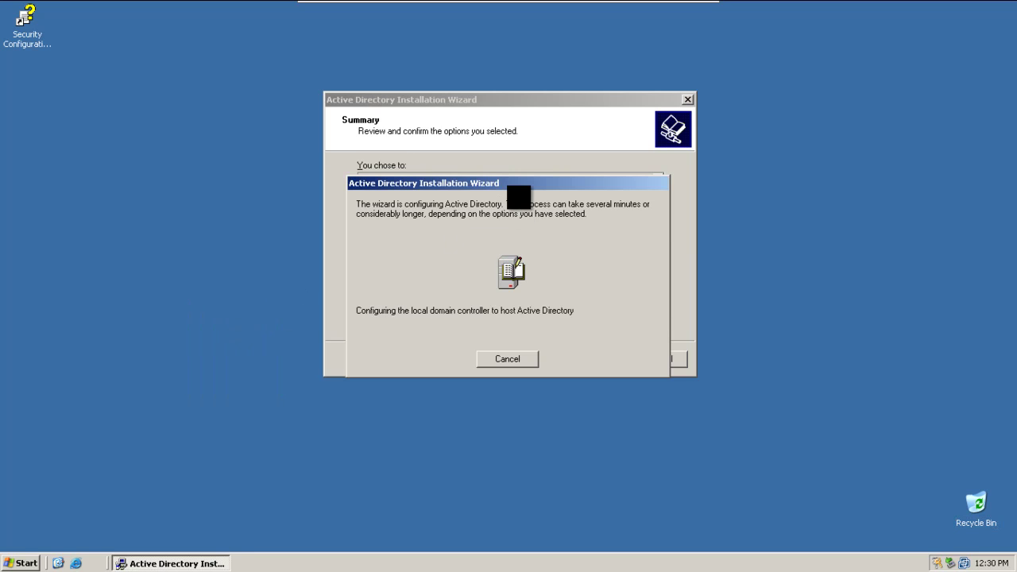
left_click_drag(517, 182, 548, 168)
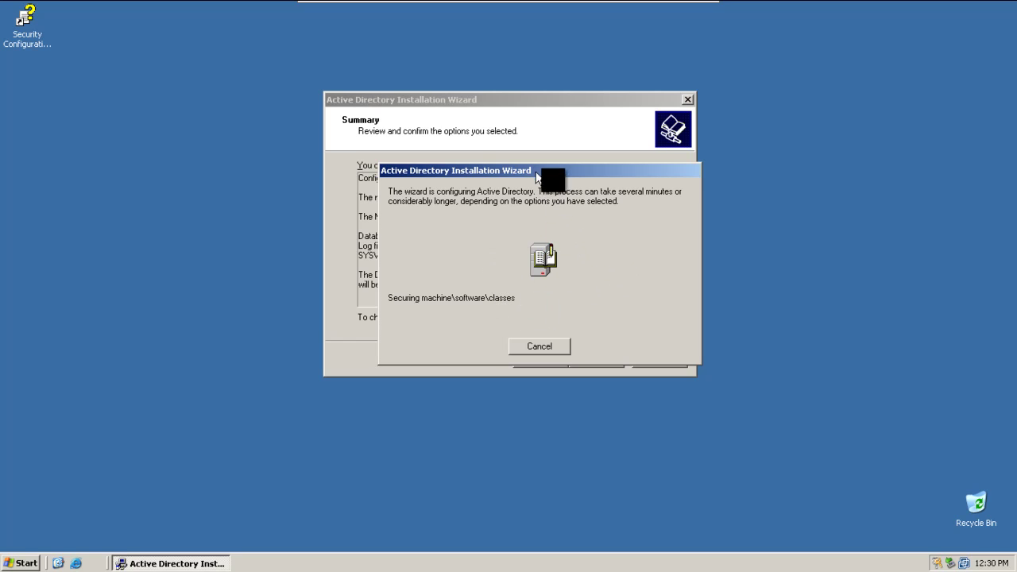
left_click_drag(541, 168, 567, 137)
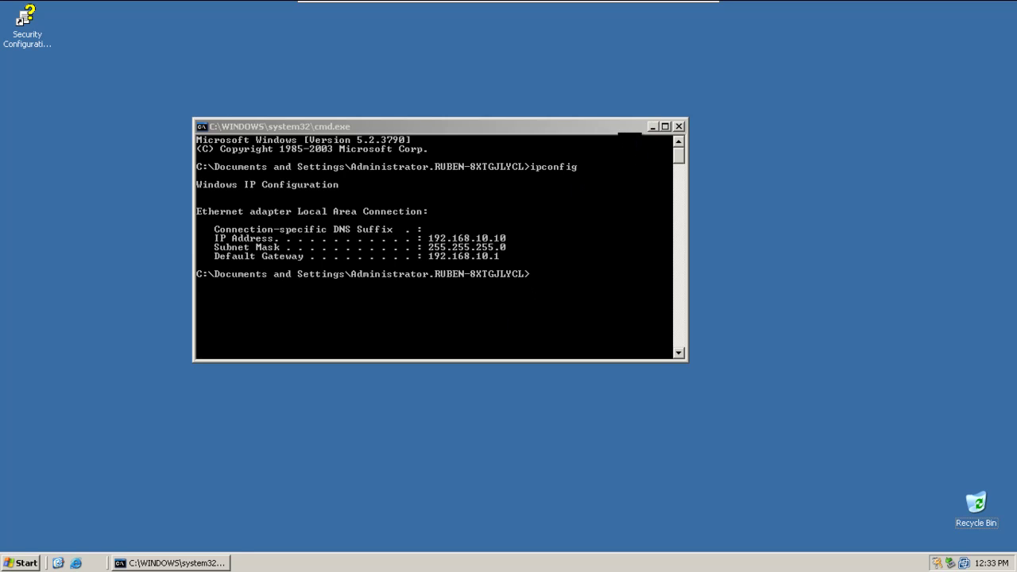
Step: Reposition the Command Prompt window to review the ipconfig output
left_click_drag(614, 130, 753, 178)
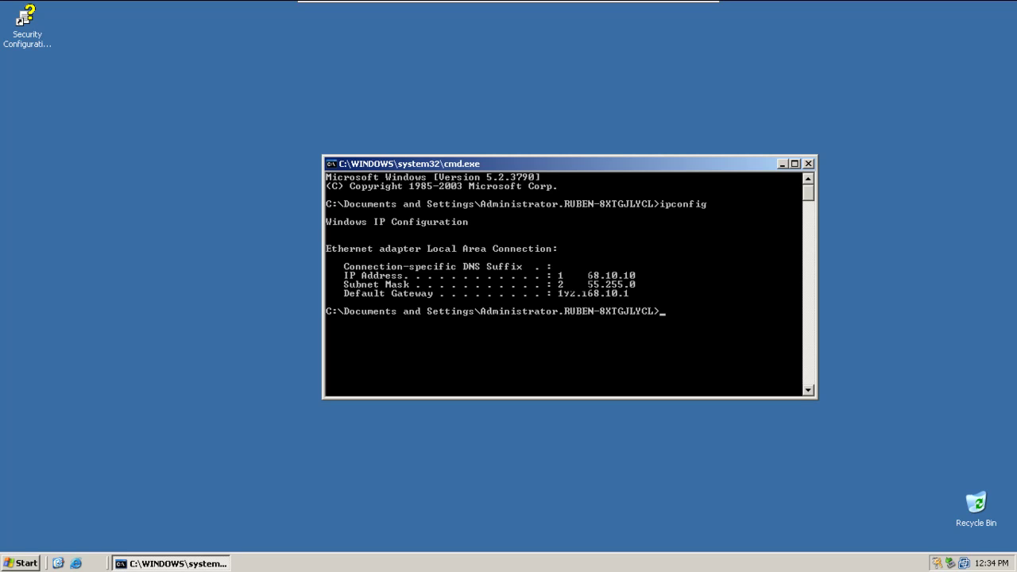
left_click(10, 564)
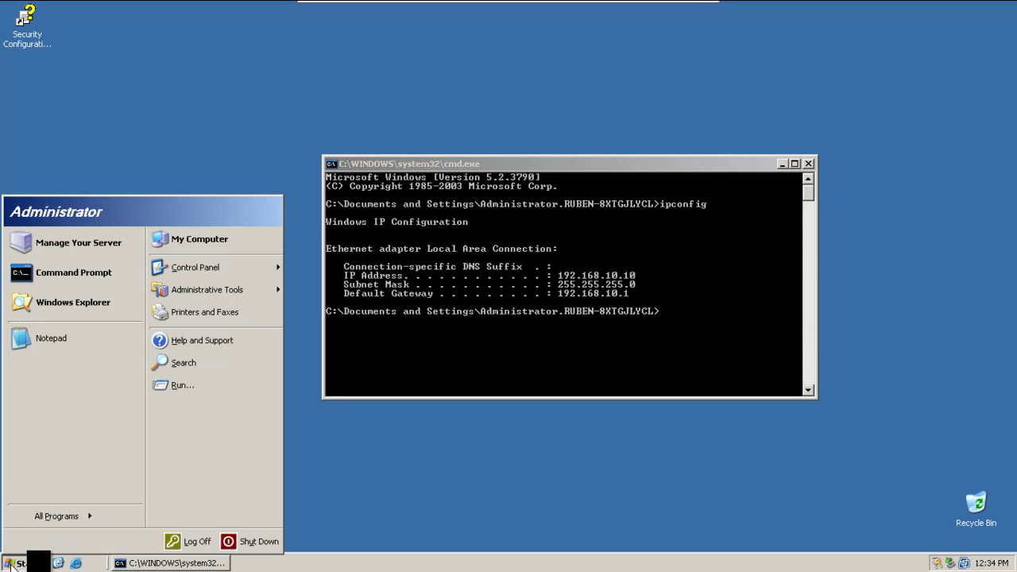
left_click(663, 326)
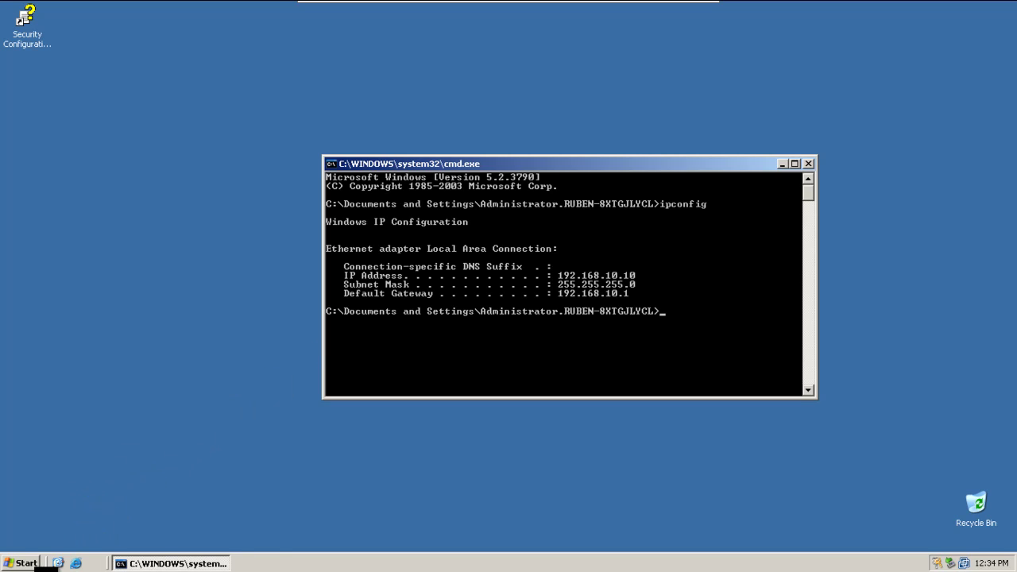
Step: Restart the server as a planned restart with the comment 'Activando'
left_click(32, 562)
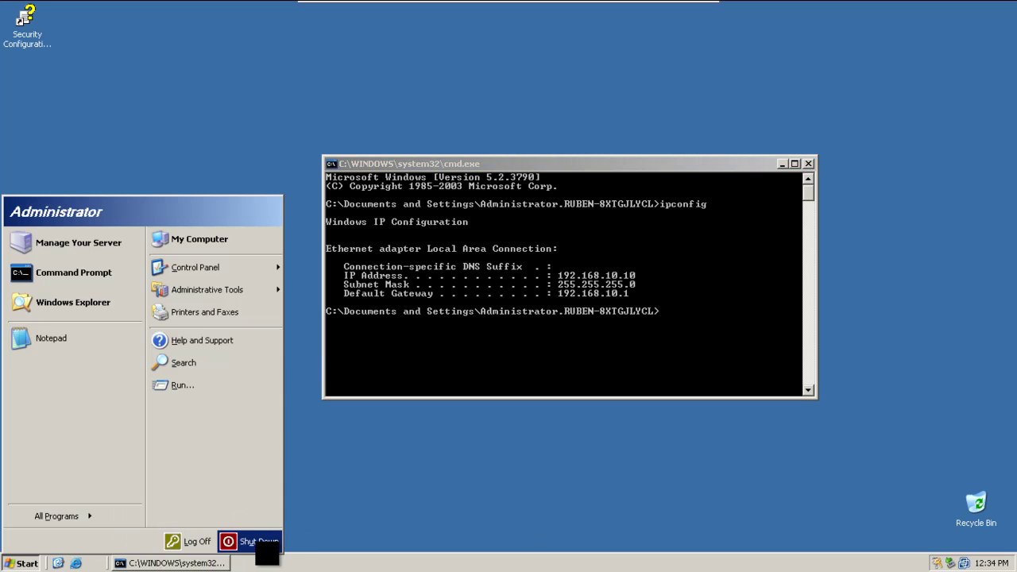
left_click(253, 542)
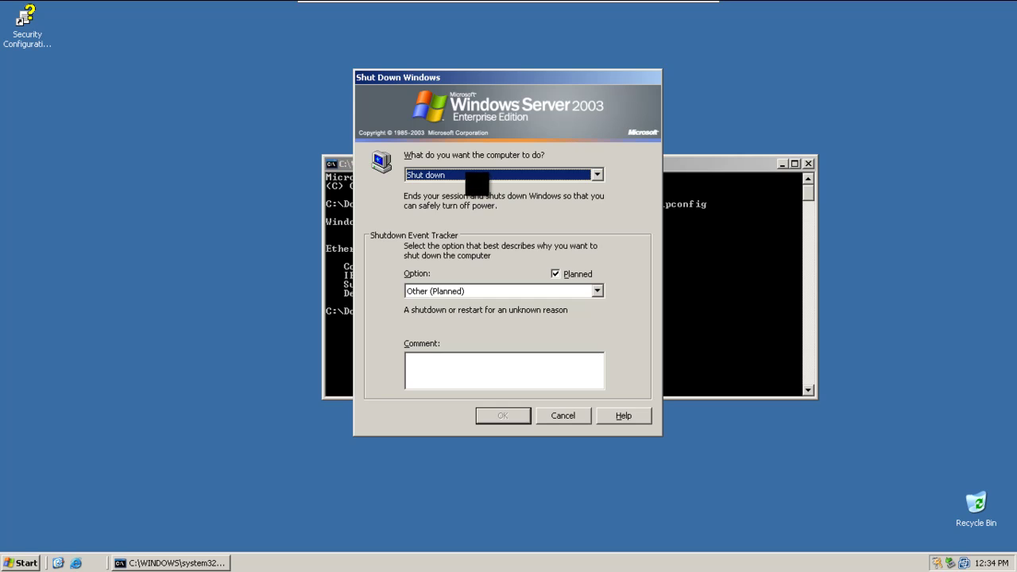
scroll(477, 177, "down", 1)
left_click(448, 361)
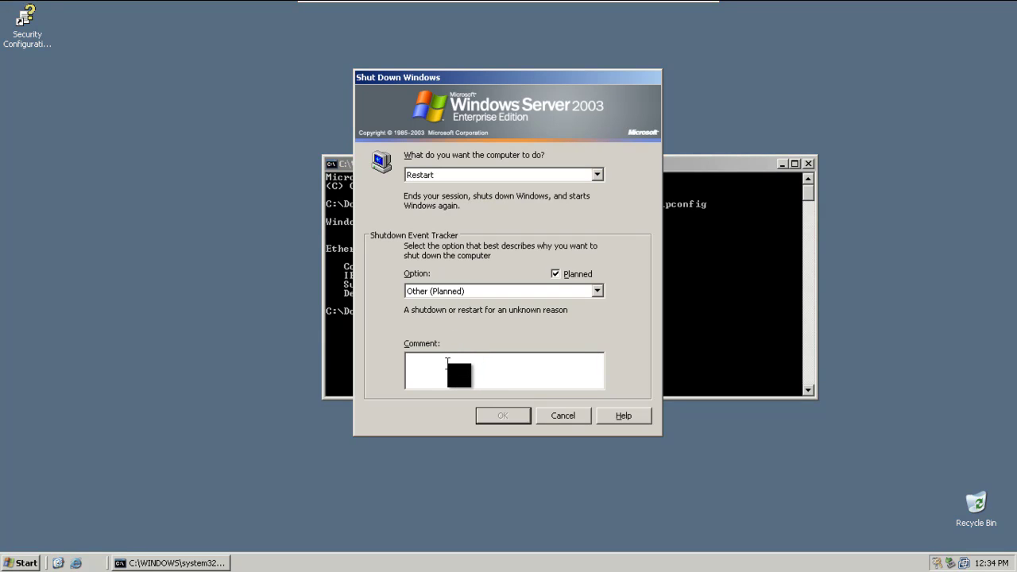
type("Activand")
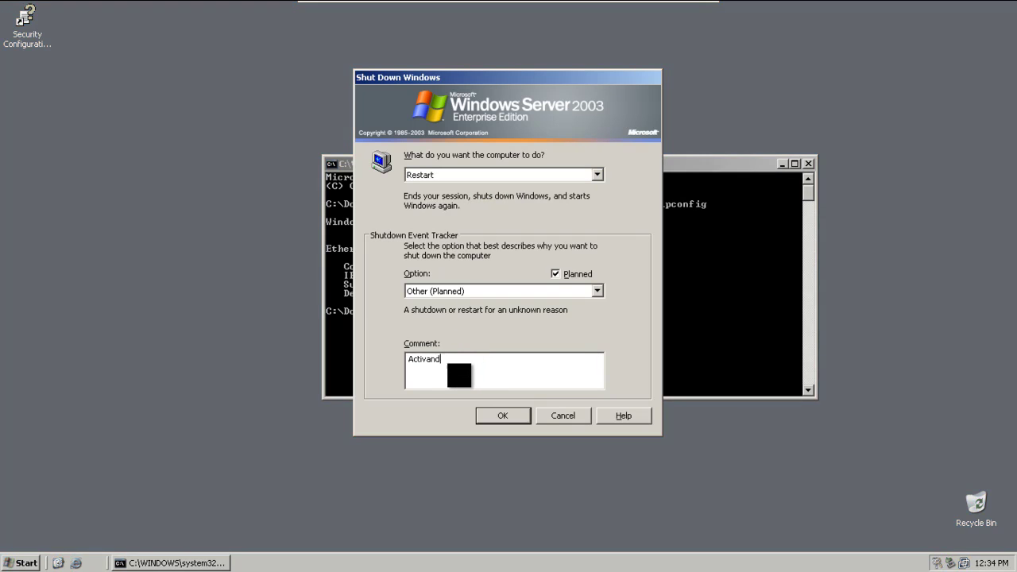
type("o Active Directory")
left_click(503, 412)
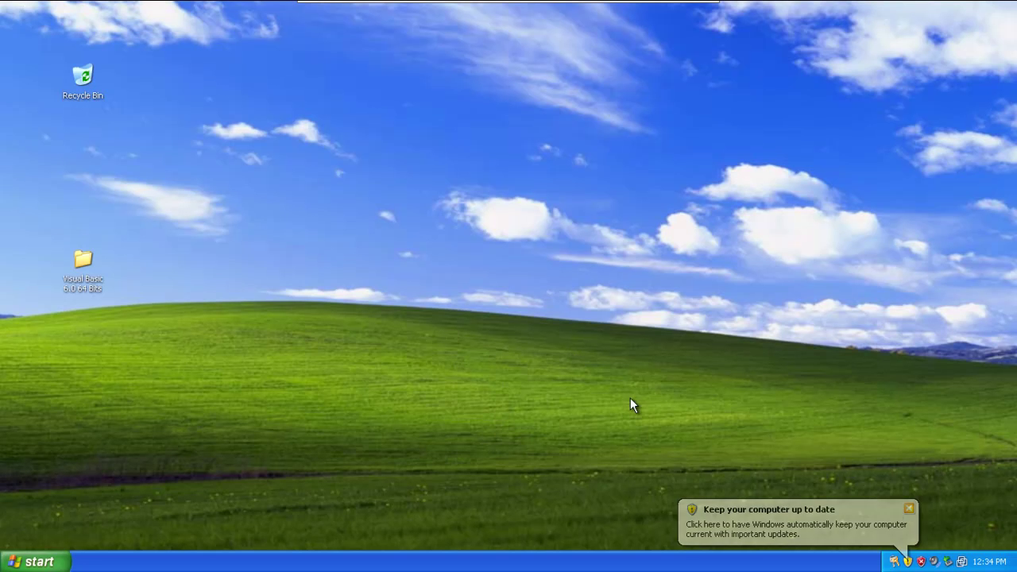
Step: On the XP client, open the Local Area Connection properties via the 'control' Control Panel
left_click(35, 561)
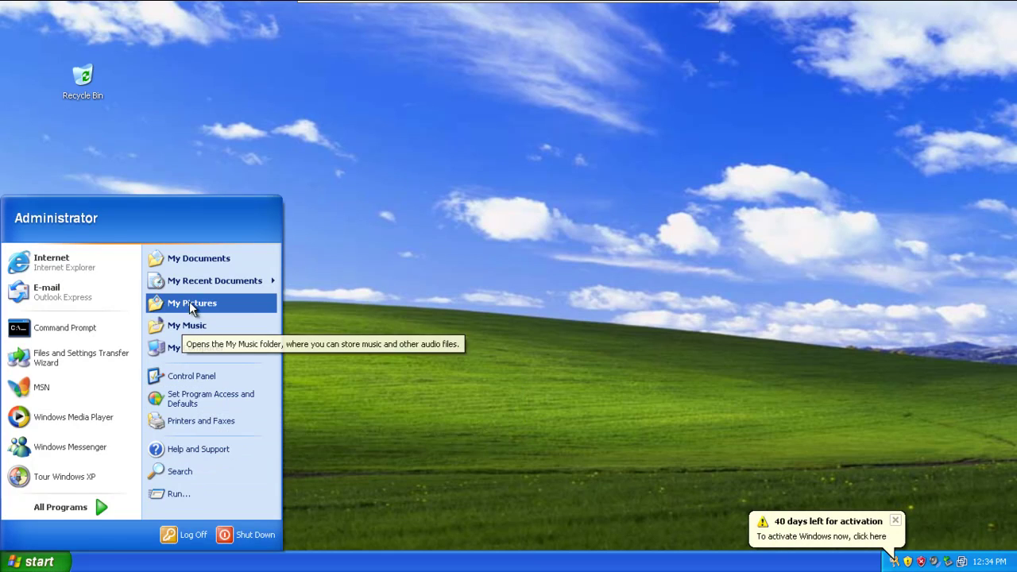
left_click(459, 406)
key("super+r")
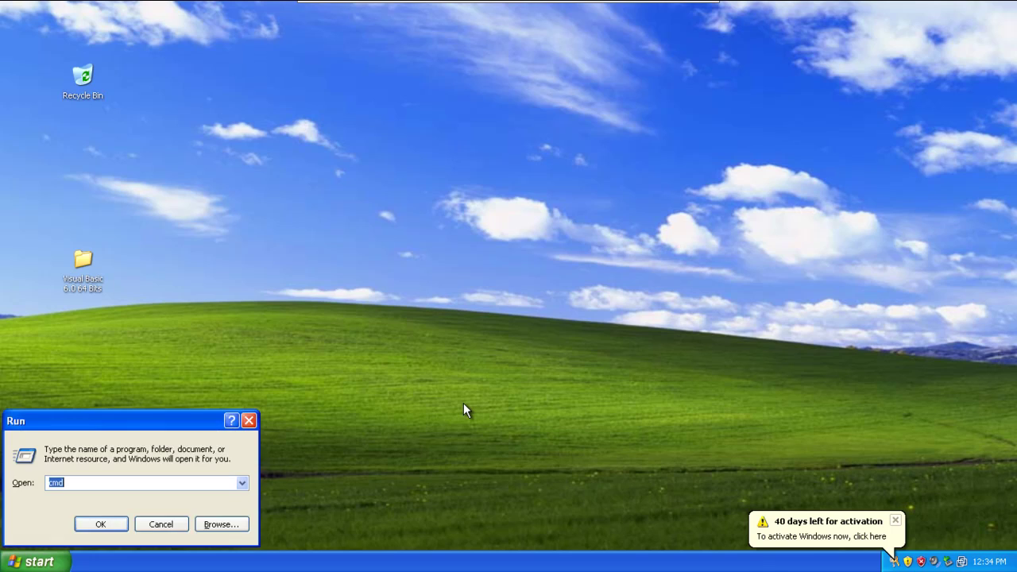
type("con")
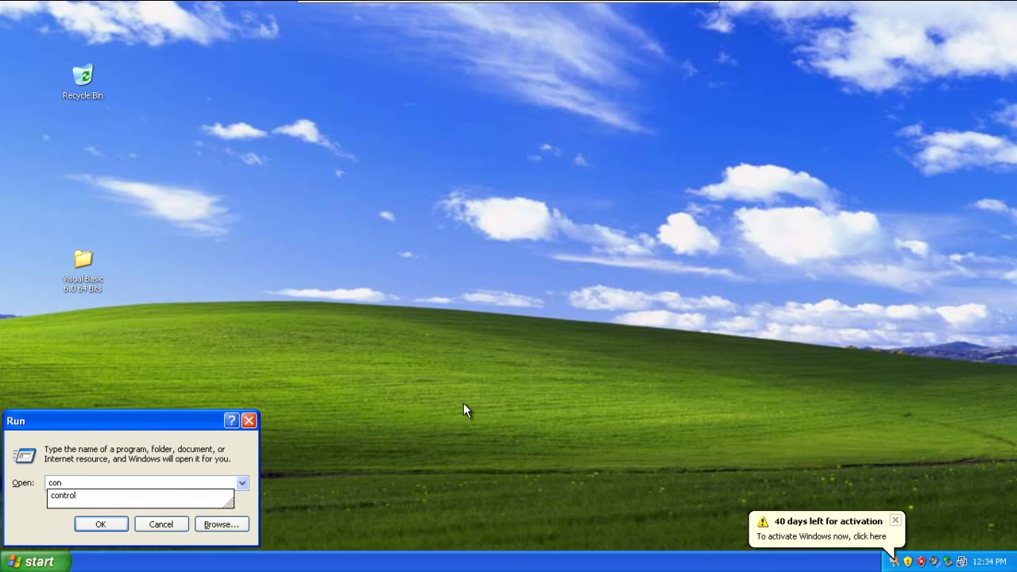
type("trol")
key("Return")
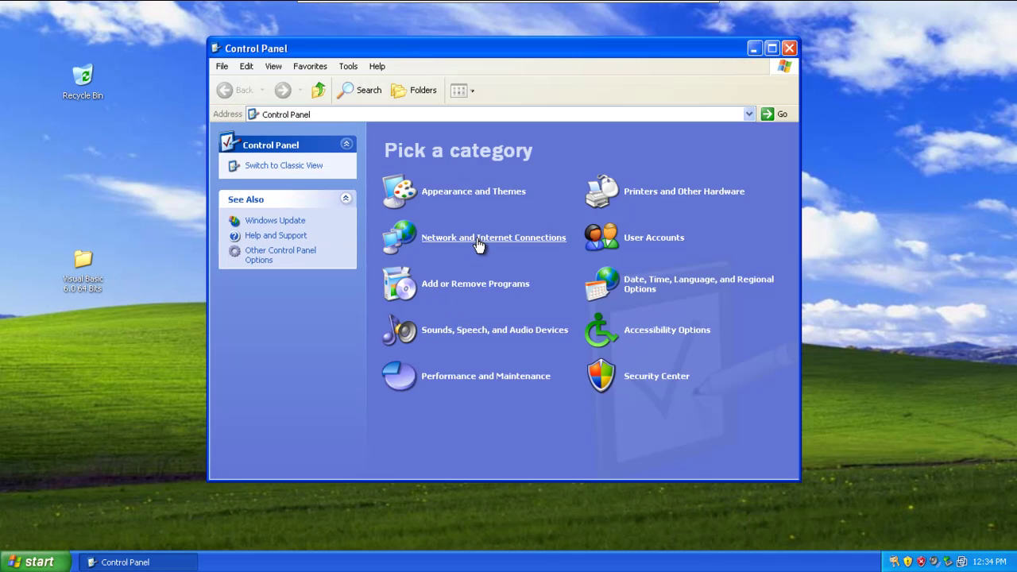
left_click(521, 243)
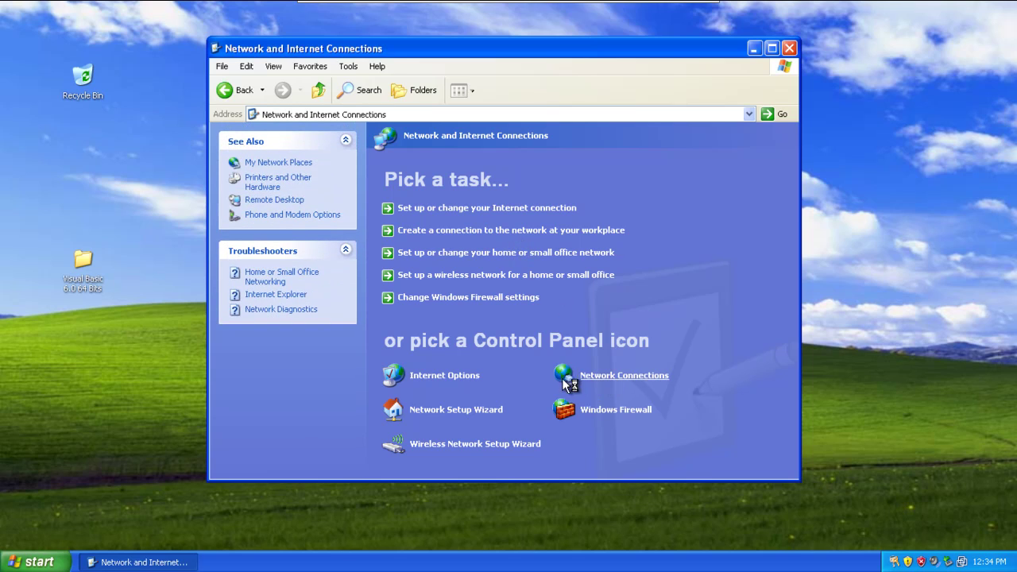
left_click(586, 387)
double_click(433, 178)
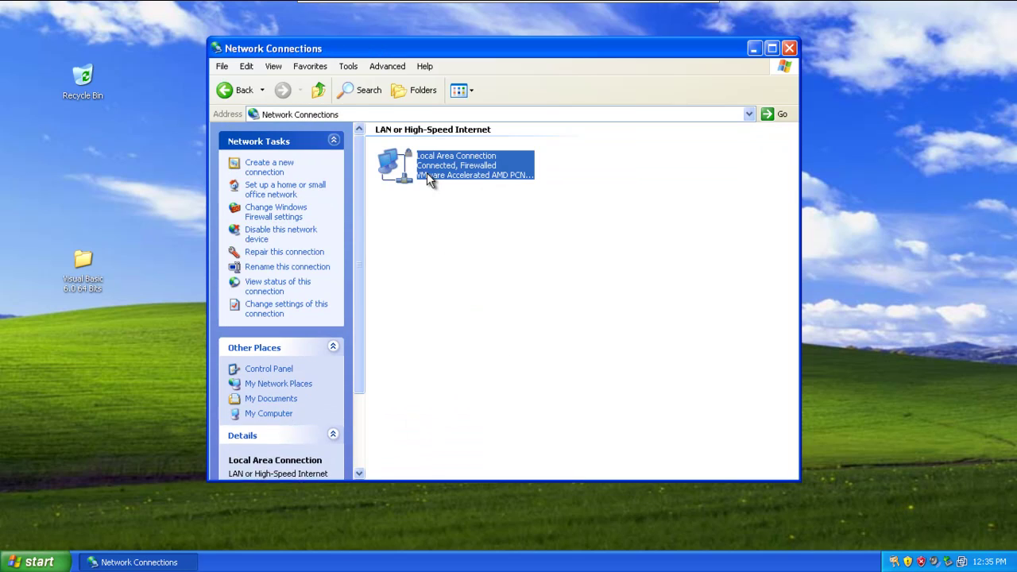
left_click(419, 404)
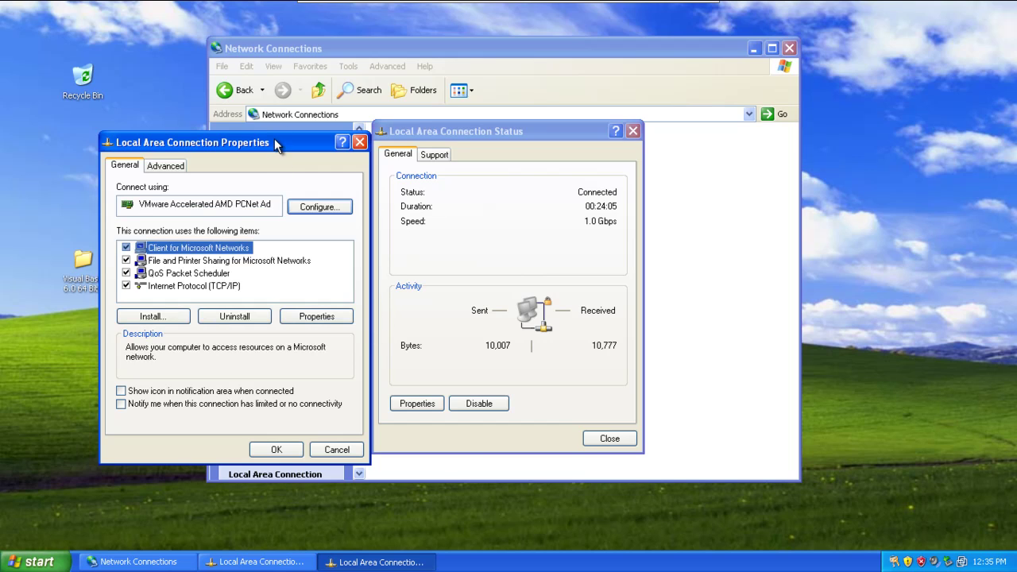
Step: Check the TCP/IP settings: IP 192.168.10.20 with preferred DNS server 192.168.10.10
left_click_drag(280, 143, 680, 179)
double_click(587, 324)
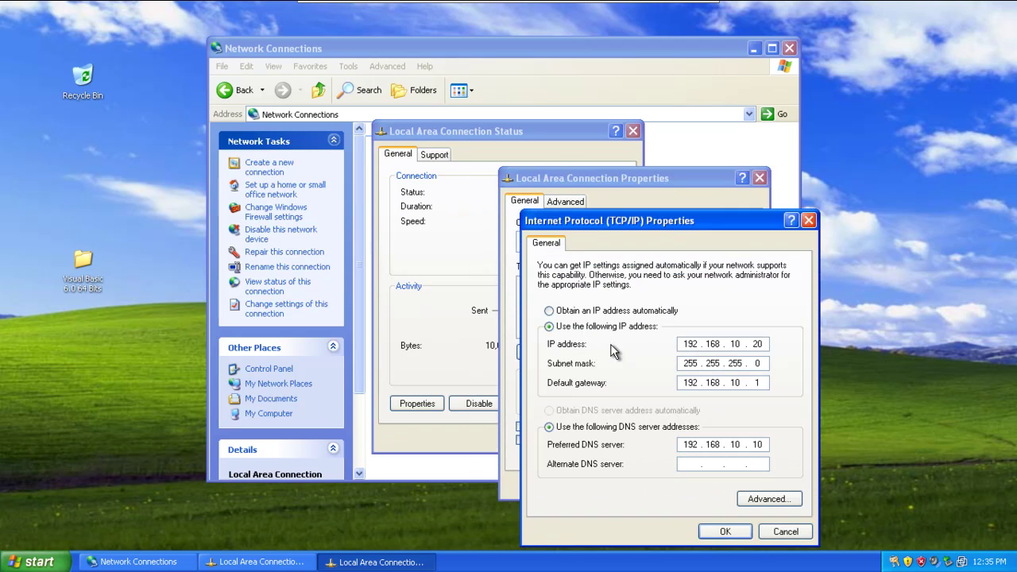
left_click_drag(682, 220, 619, 128)
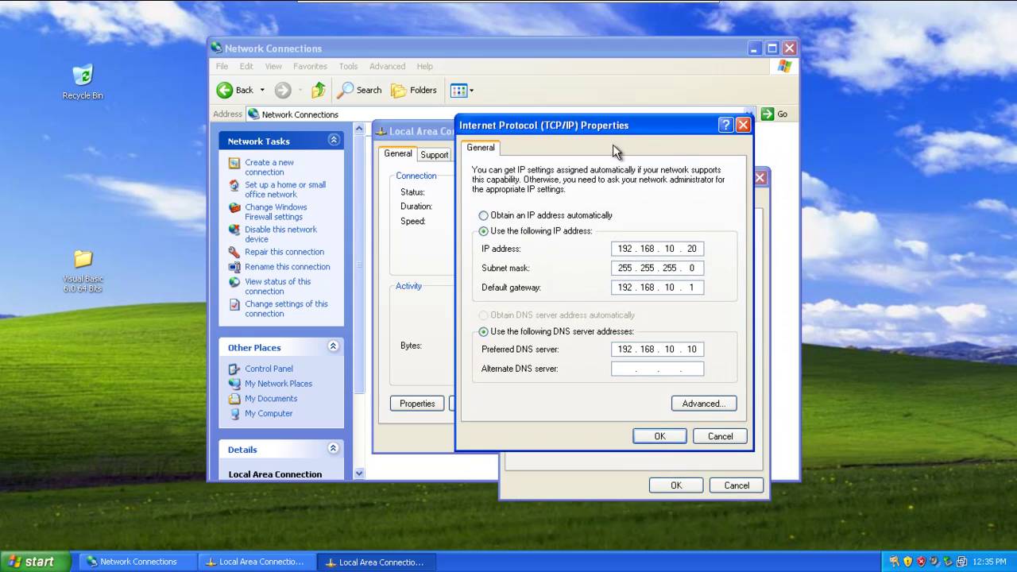
left_click(699, 349)
left_click(638, 349)
left_click_drag(689, 248, 698, 247)
left_click_drag(690, 249, 697, 248)
left_click(817, 393)
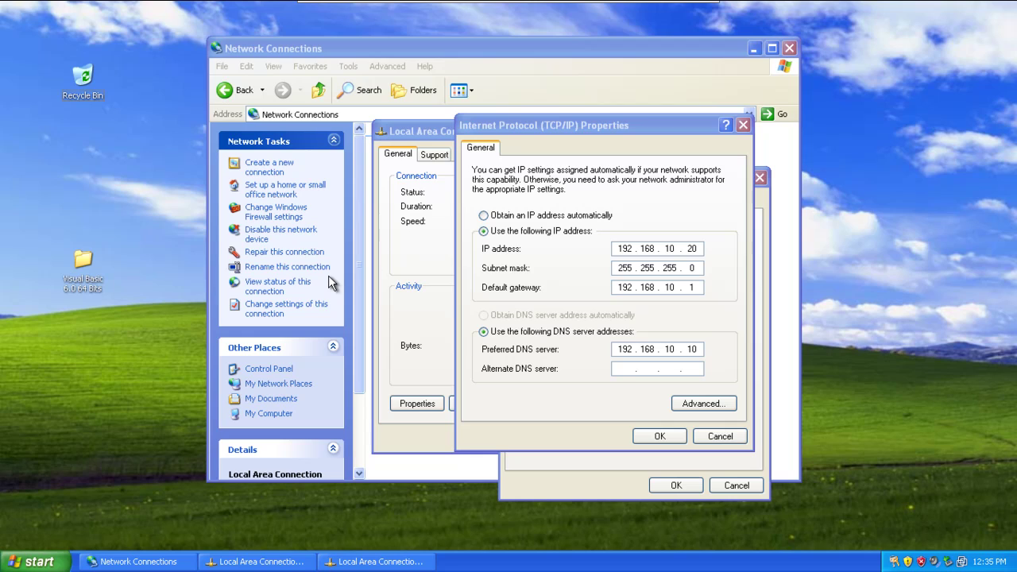
Step: Log on to the restarted server as Administrator in the RUBEN domain
left_click(625, 140)
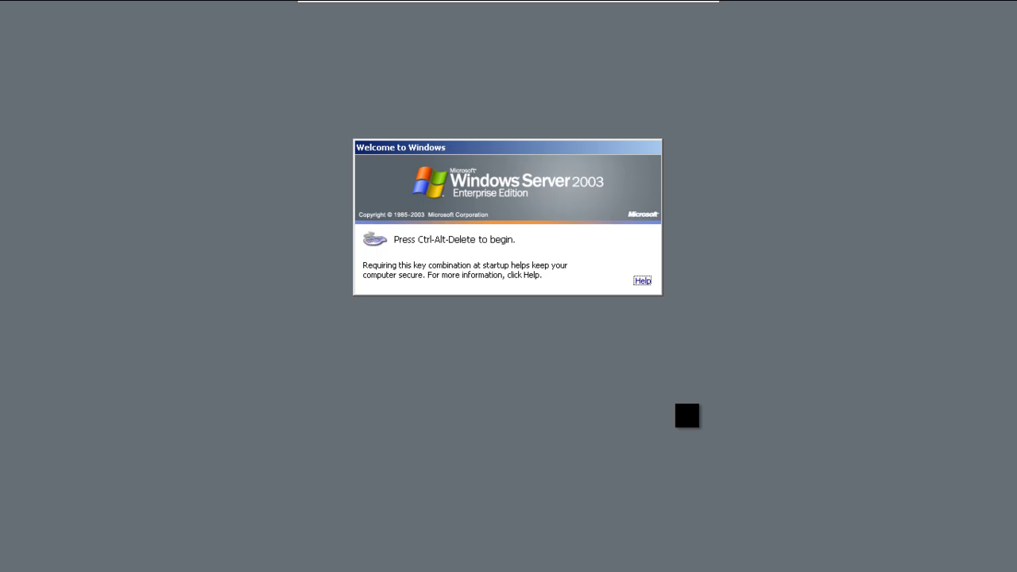
key("ctrl+alt+Delete")
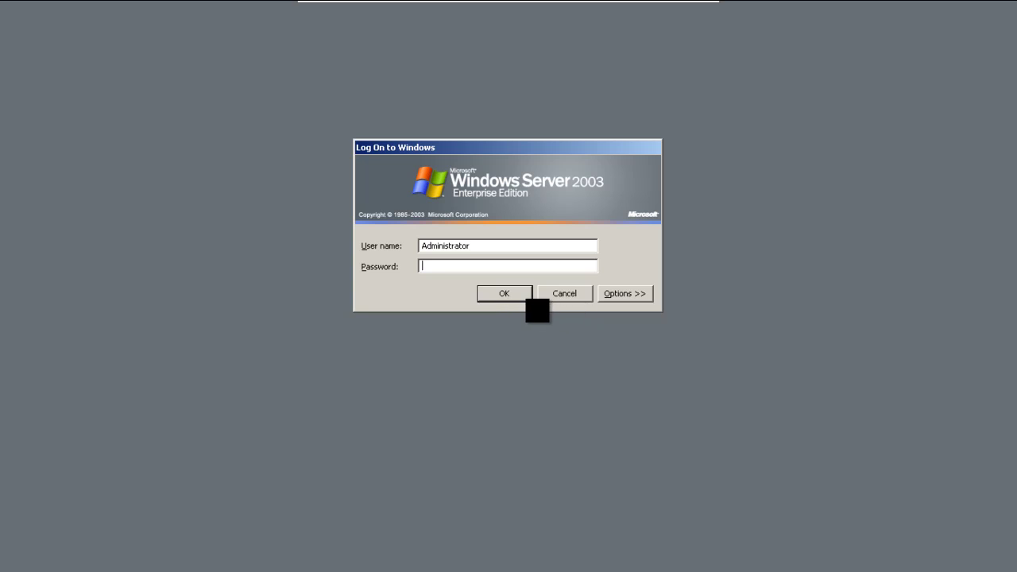
left_click(526, 300)
left_click(499, 329)
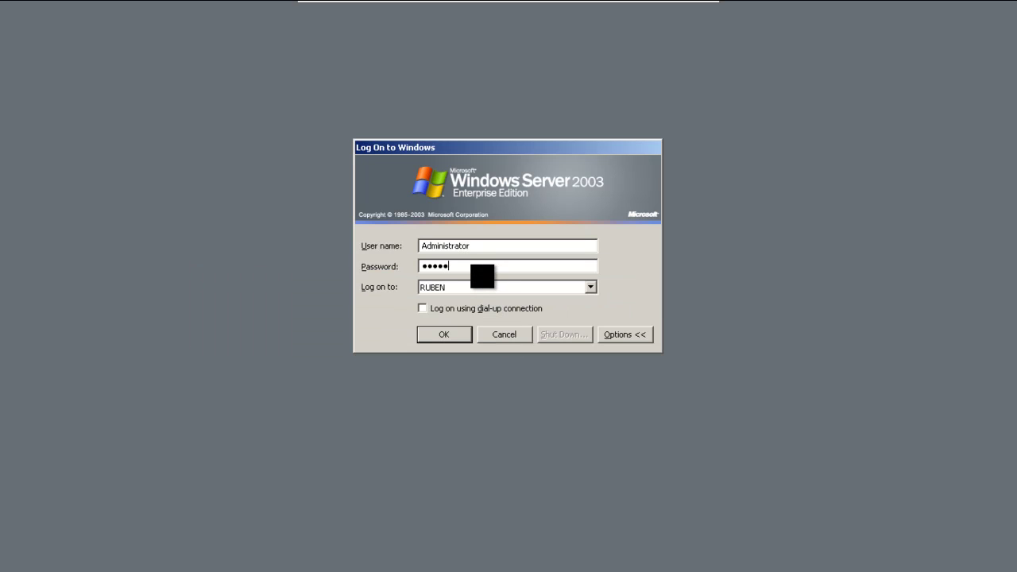
key("Return")
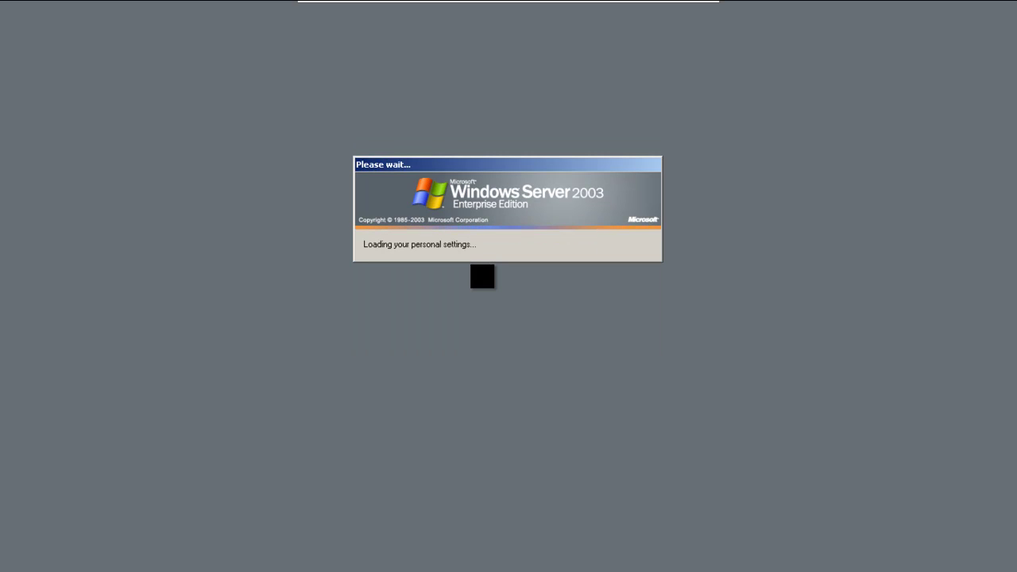
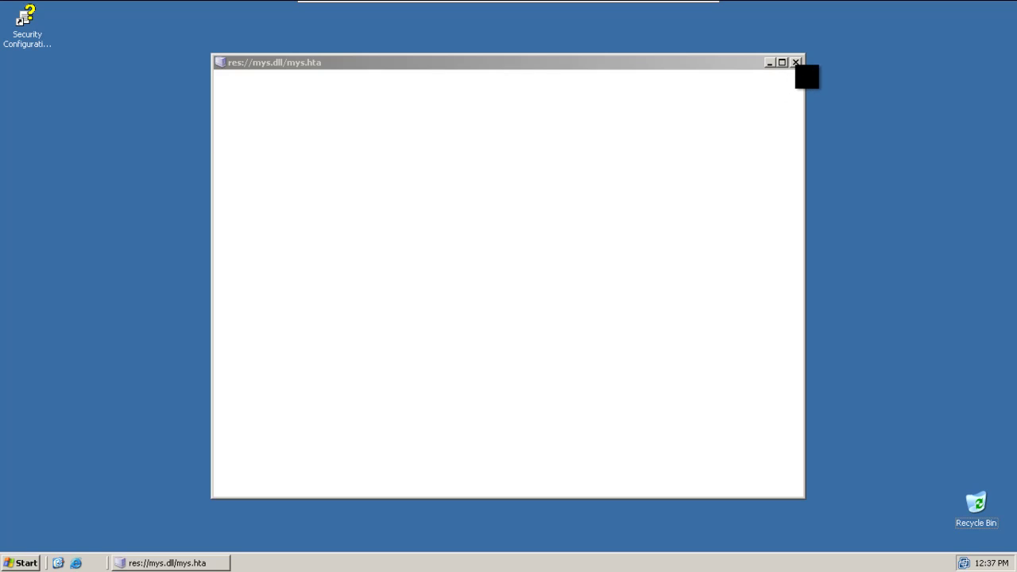
Step: Close Manage Your Server, glance through Administrative Tools in the Start menu, then dismiss the menu
left_click(796, 62)
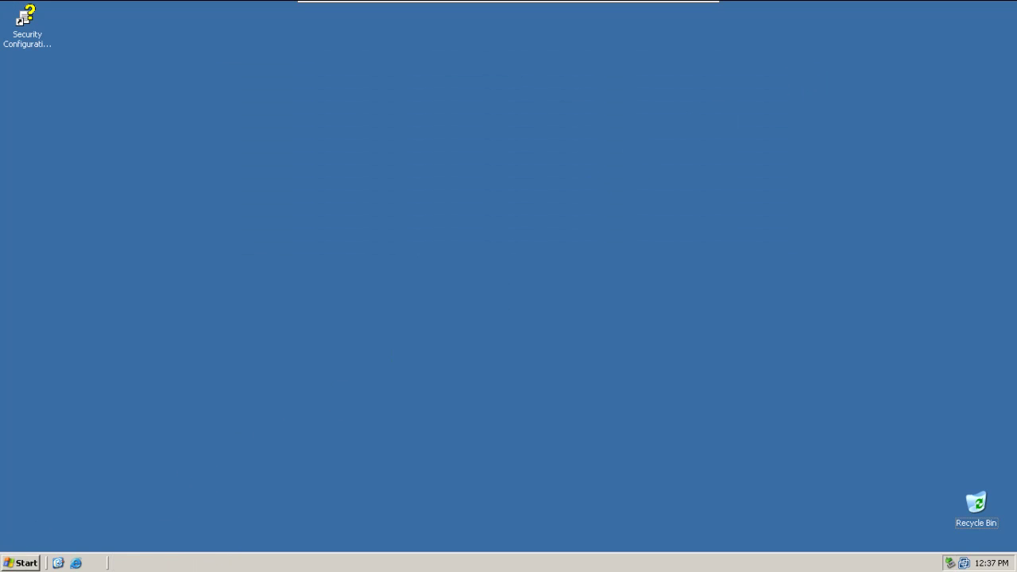
left_click(36, 562)
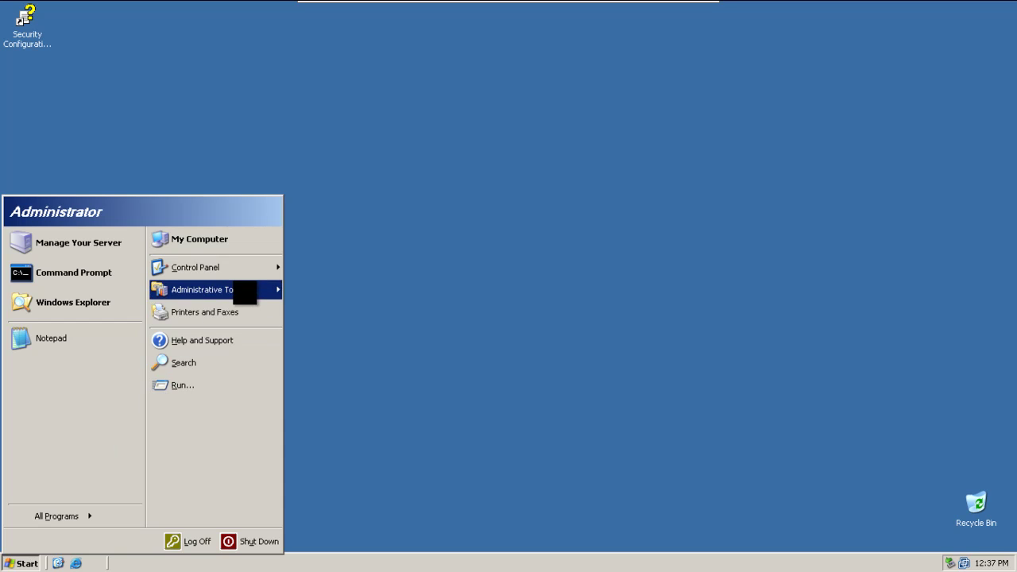
mouse_move(243, 291)
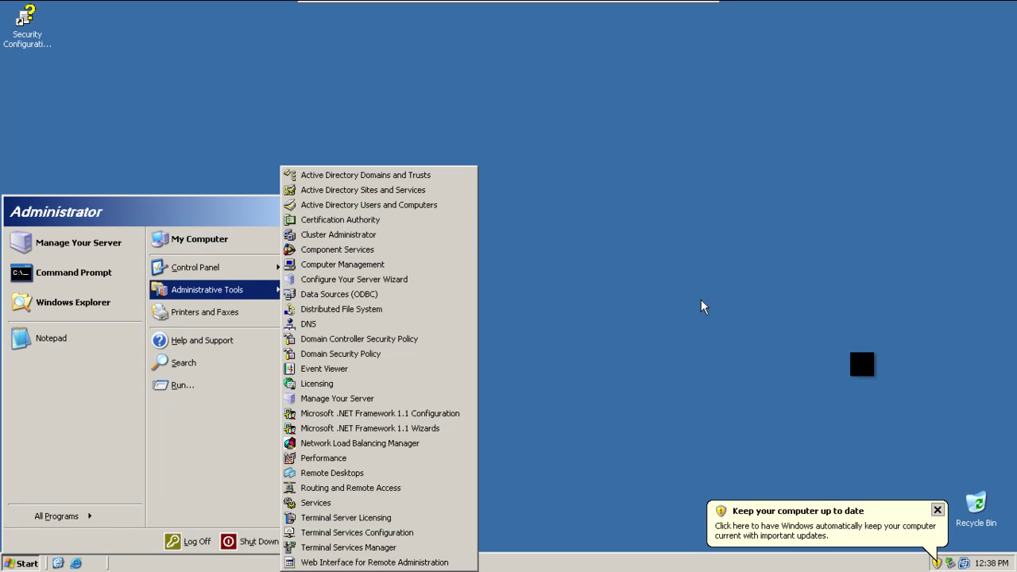
left_click(938, 510)
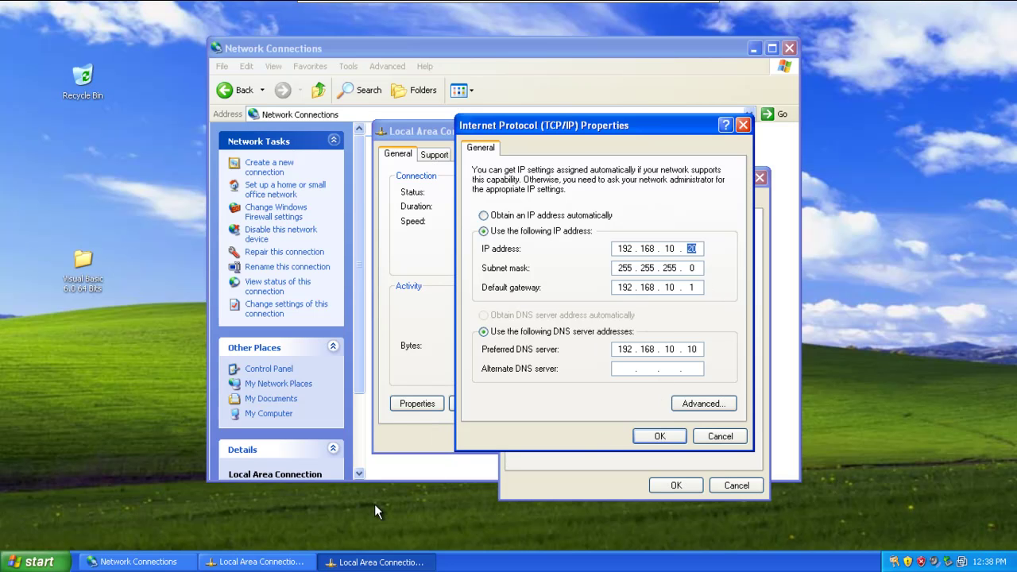
Step: From a cmd console on the XP client, ping the server at 192.168.10.10
key("super+r")
type("c")
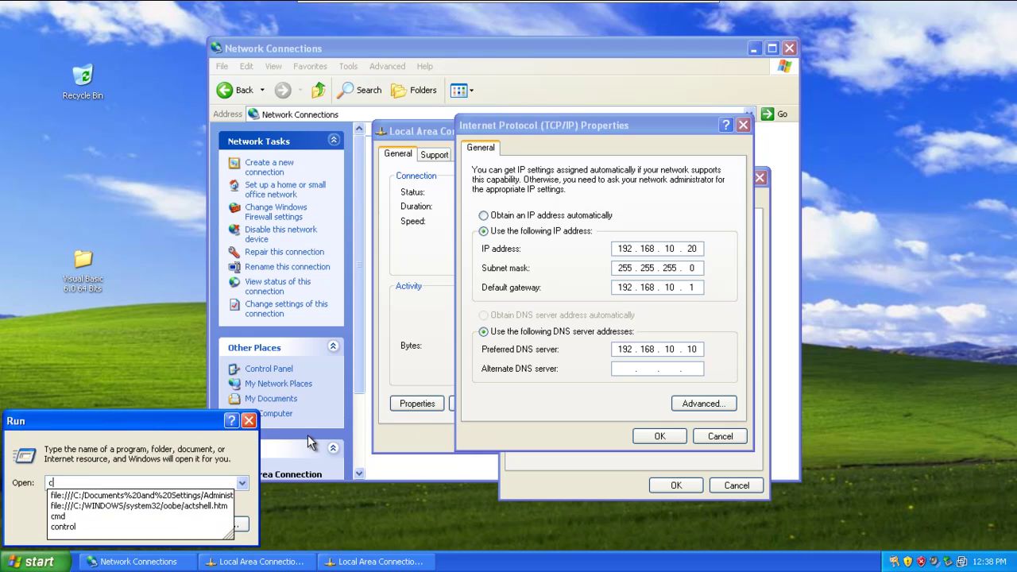
type("md")
key("Return")
type("ping")
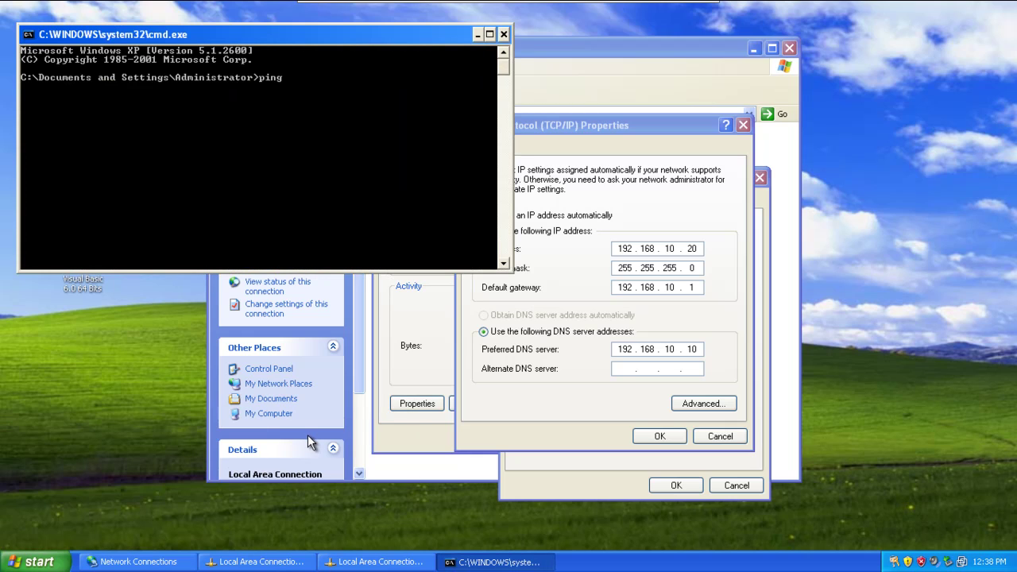
type(" 192.168.10.10")
key("Return")
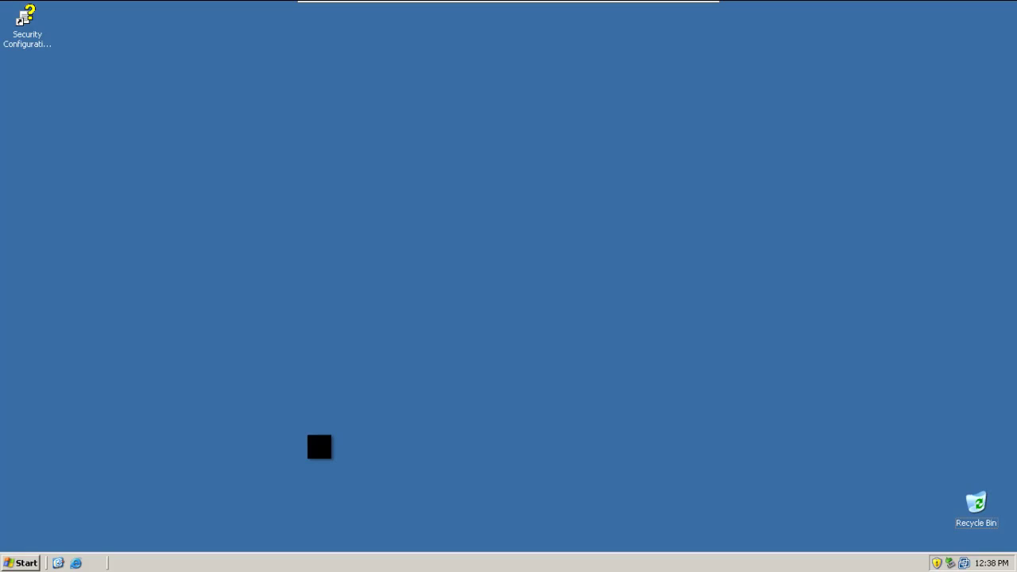
Step: From a cmd console on the server, ping the client at 192.168.10.20, then close the console
key("super+r")
key("Return")
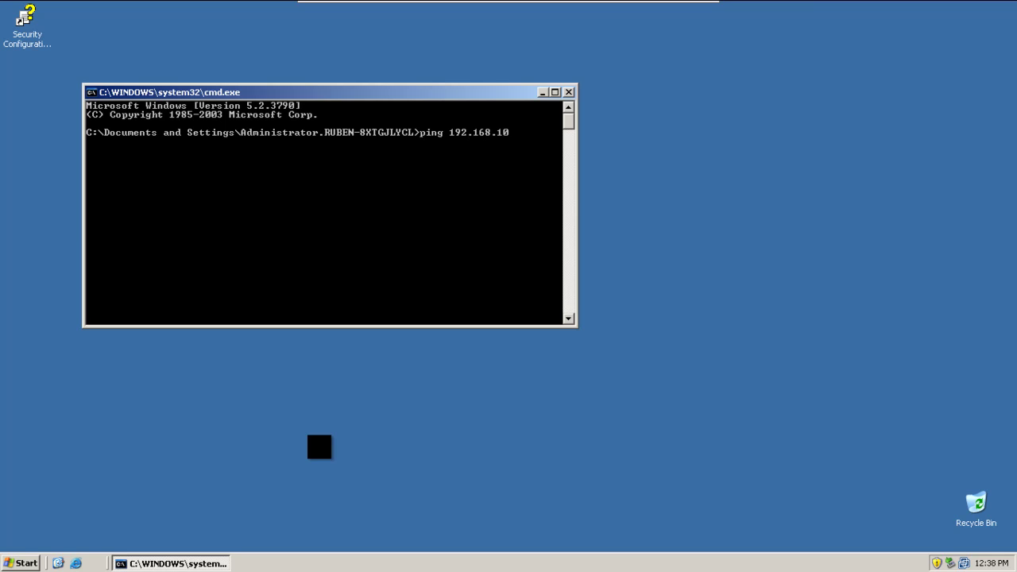
key("Return")
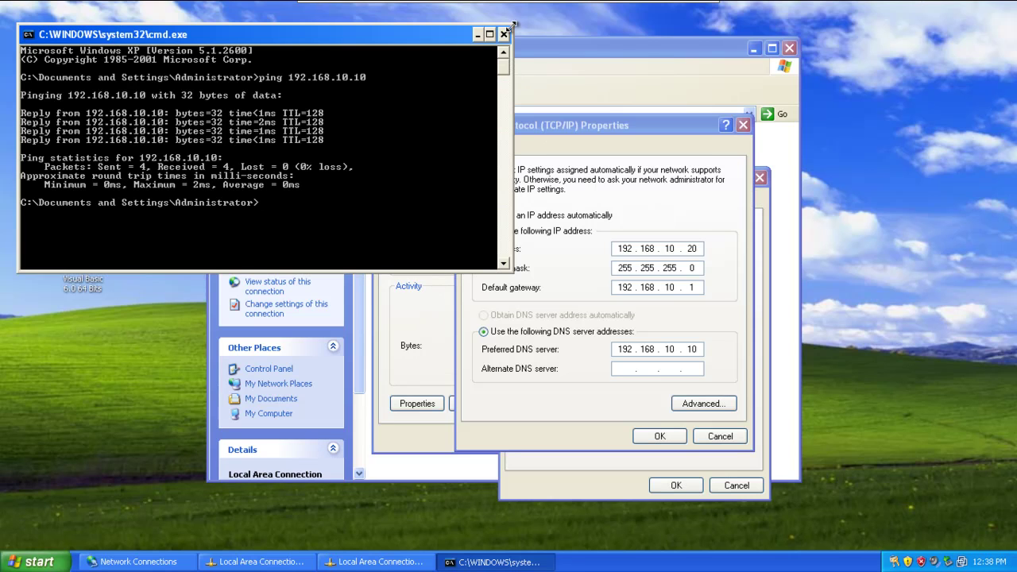
left_click(504, 35)
Step: Close the TCP/IP, connection and Network Connections windows, then refresh the desktop
left_click(743, 125)
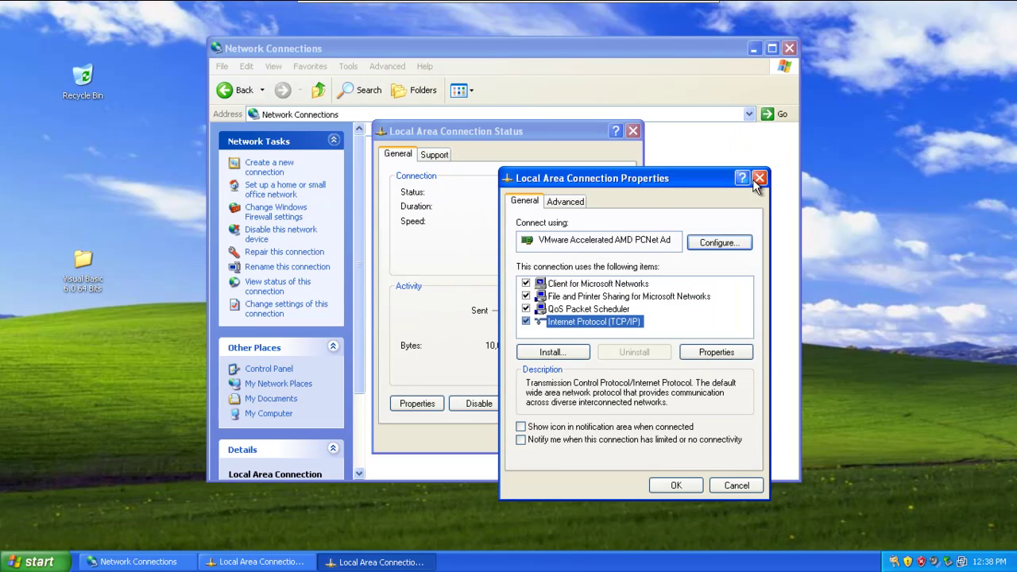
left_click(759, 178)
left_click(633, 131)
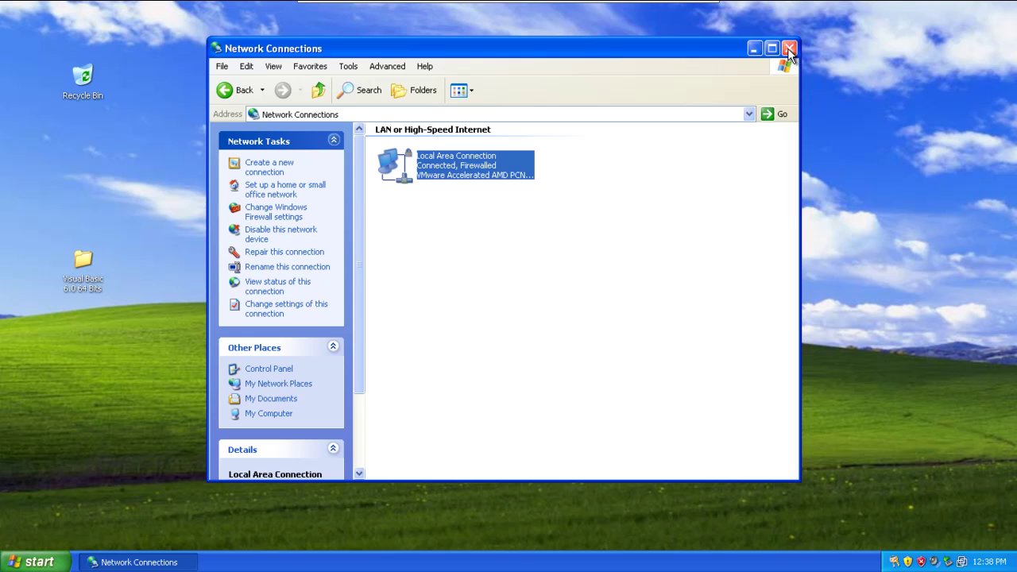
left_click(789, 49)
right_click(499, 222)
left_click(525, 239)
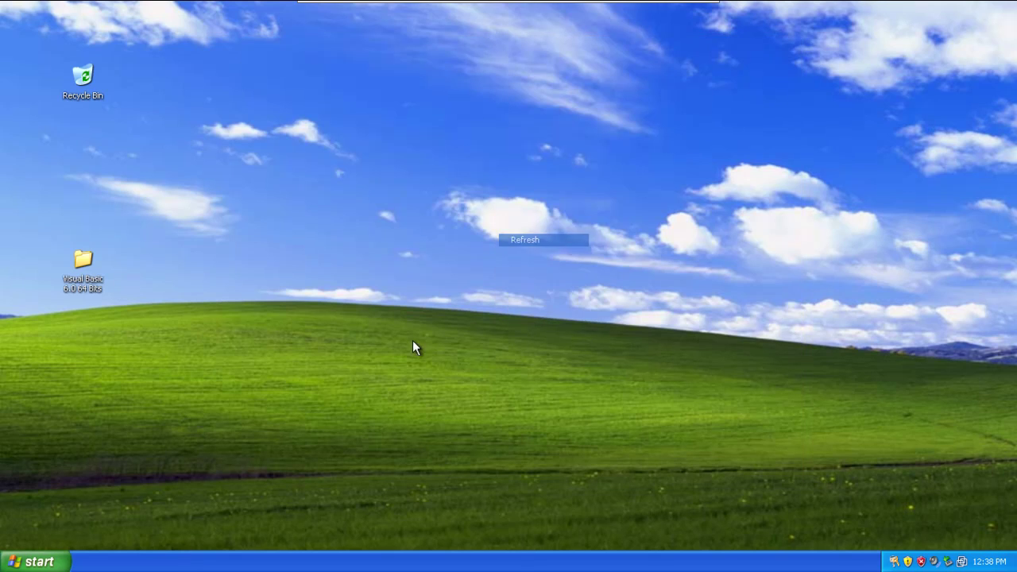
Step: Join the computer to the ruben.local domain using the administrator account and its password
left_click(35, 562)
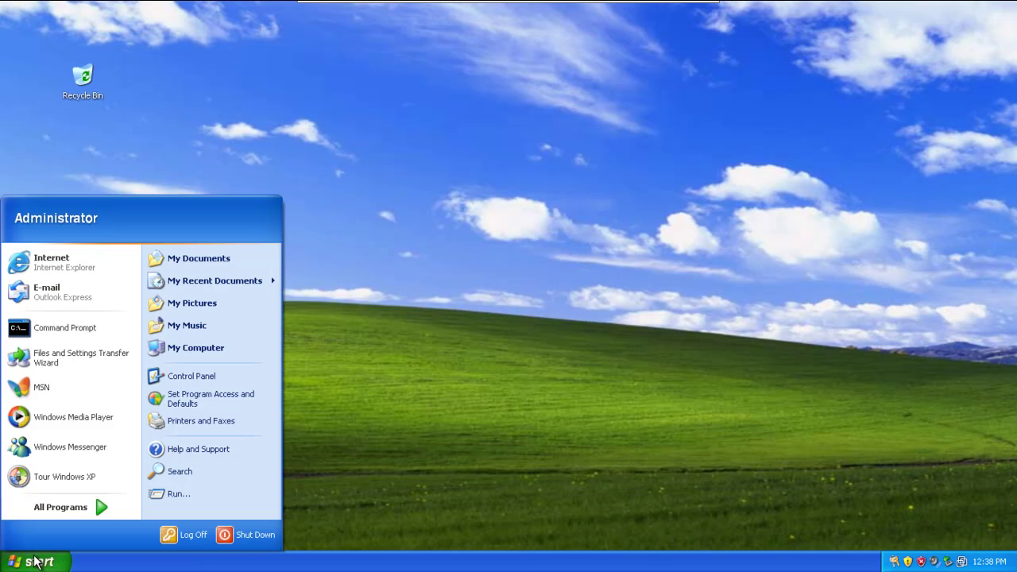
right_click(237, 347)
left_click(303, 476)
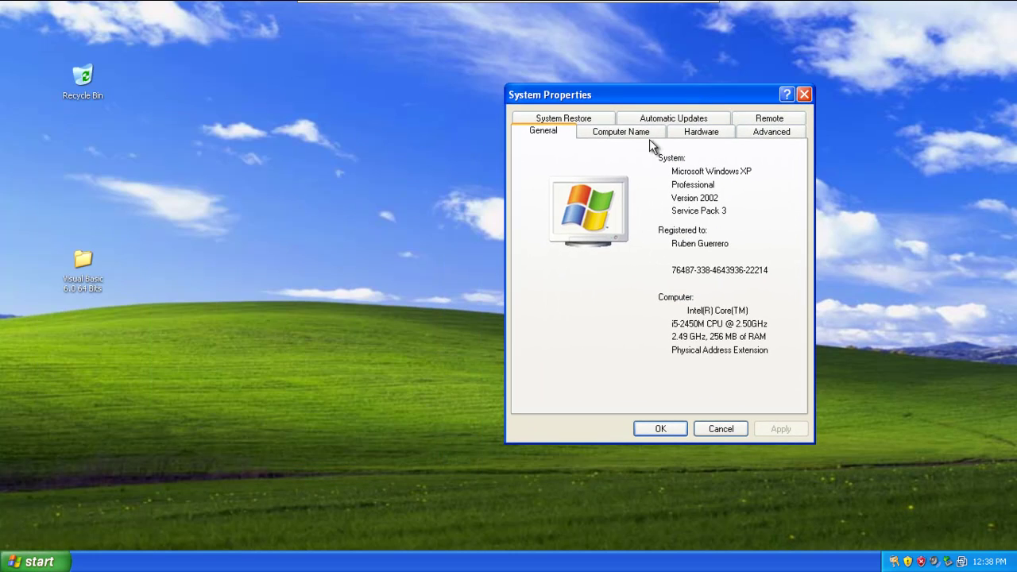
left_click(630, 132)
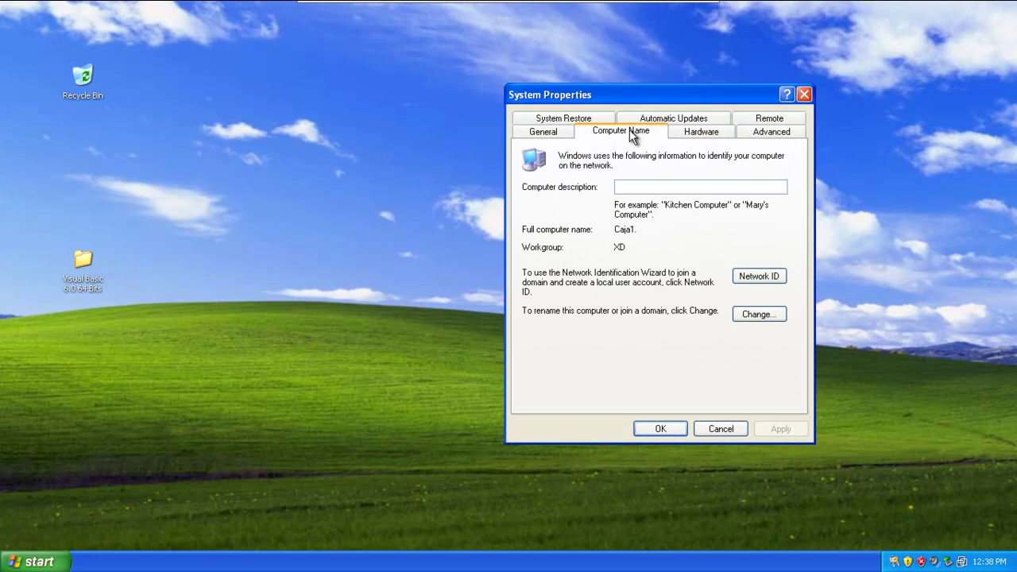
left_click(758, 316)
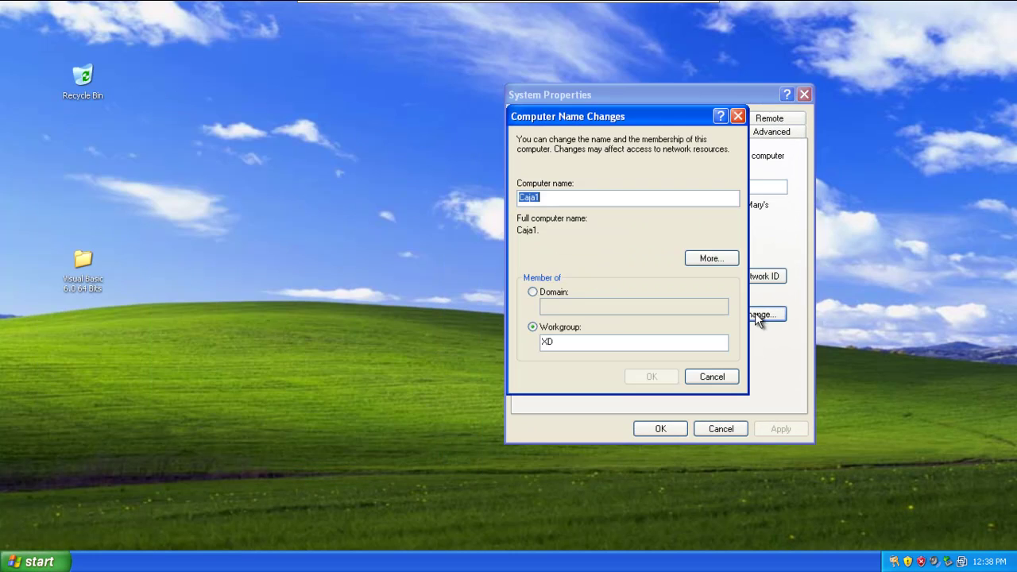
left_click(552, 293)
type("ruben")
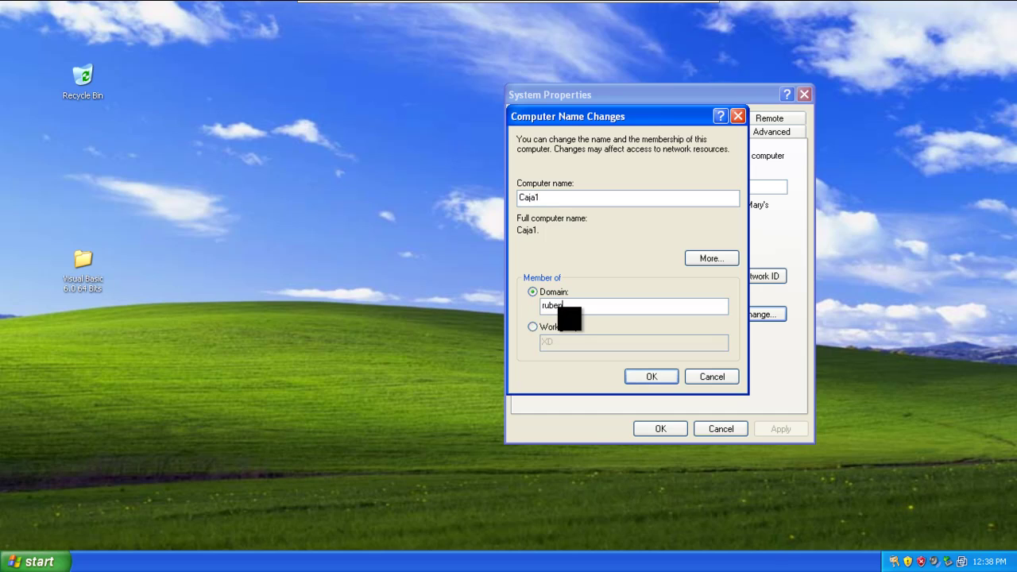
type(".local")
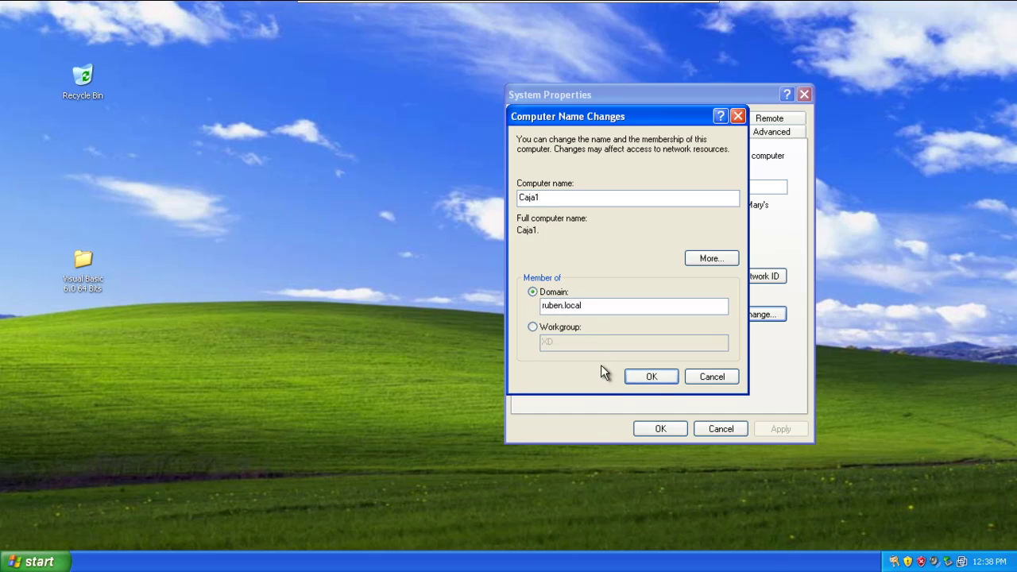
left_click(653, 380)
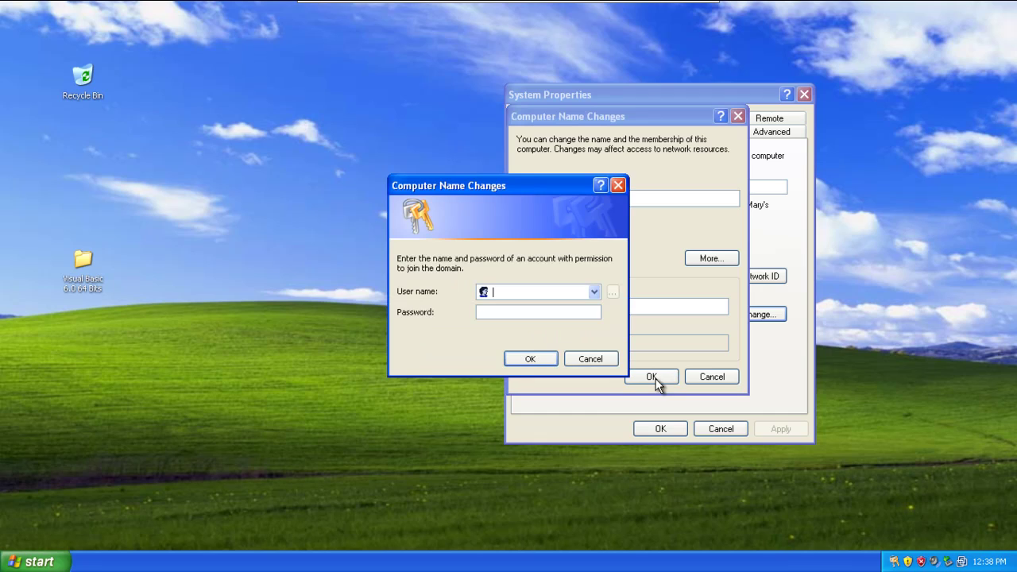
type("a")
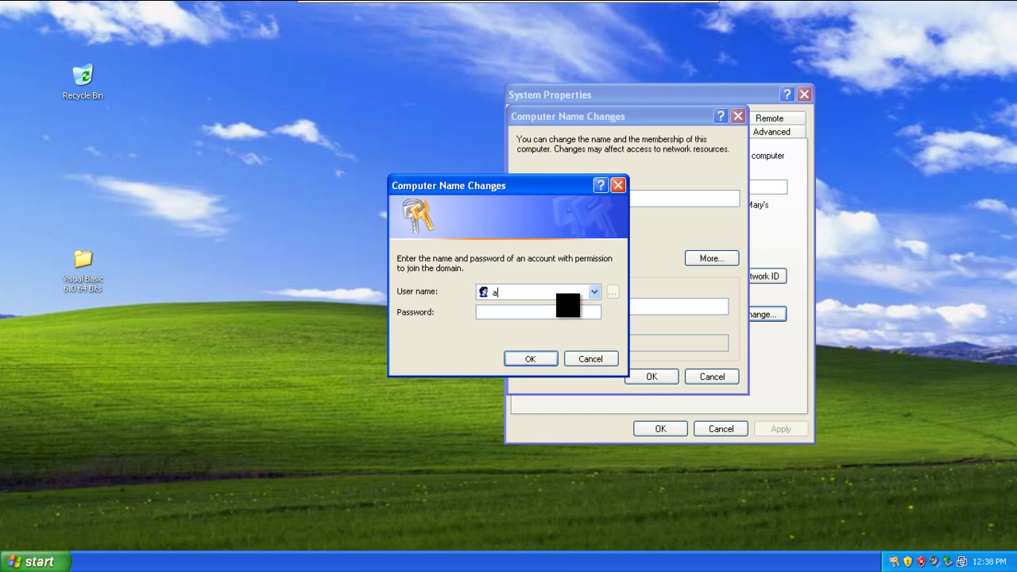
type("dministrator")
key("Tab")
type("*******")
key("Return")
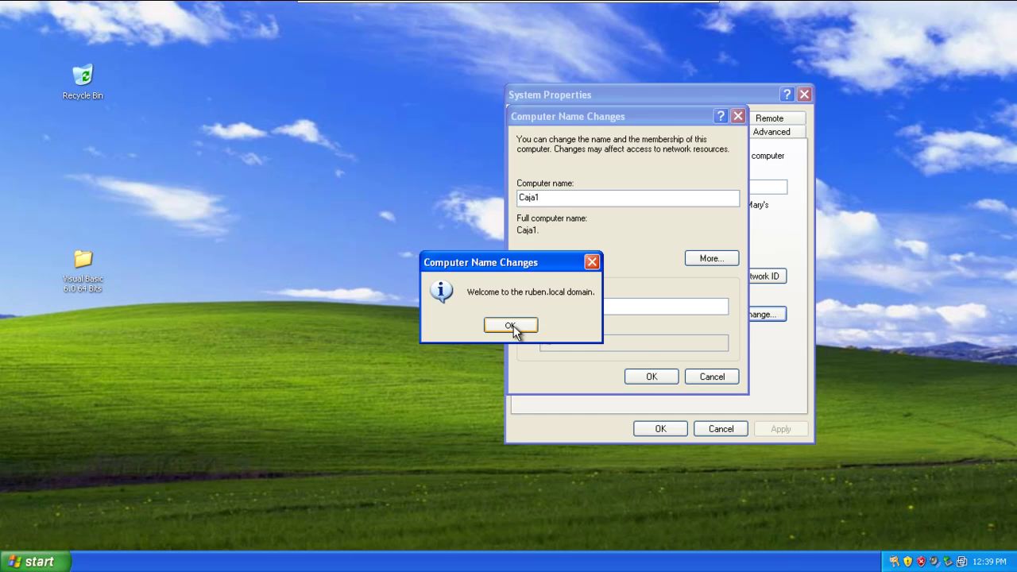
Step: Acknowledge the domain welcome and restart notices, close System Properties and accept the restart
left_click(511, 326)
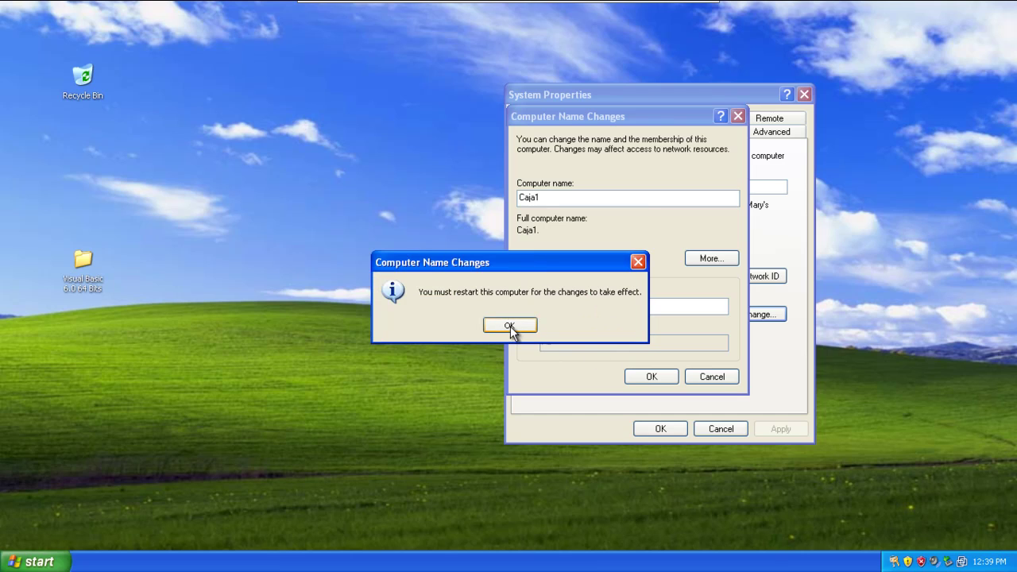
left_click(509, 326)
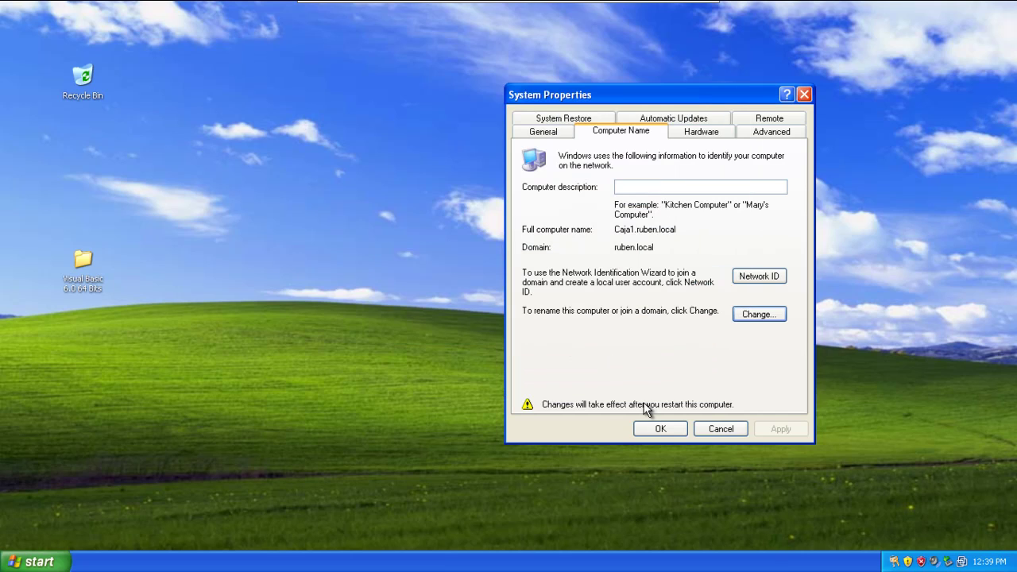
left_click(661, 429)
left_click(480, 329)
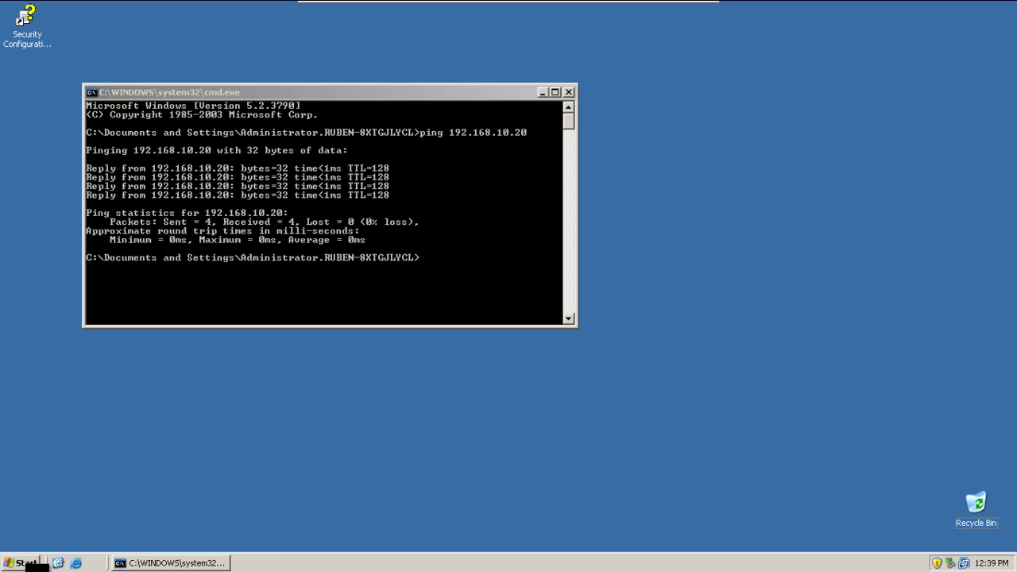
Step: Launch Active Directory Users and Computers from Administrative Tools and reposition its window
left_click(26, 563)
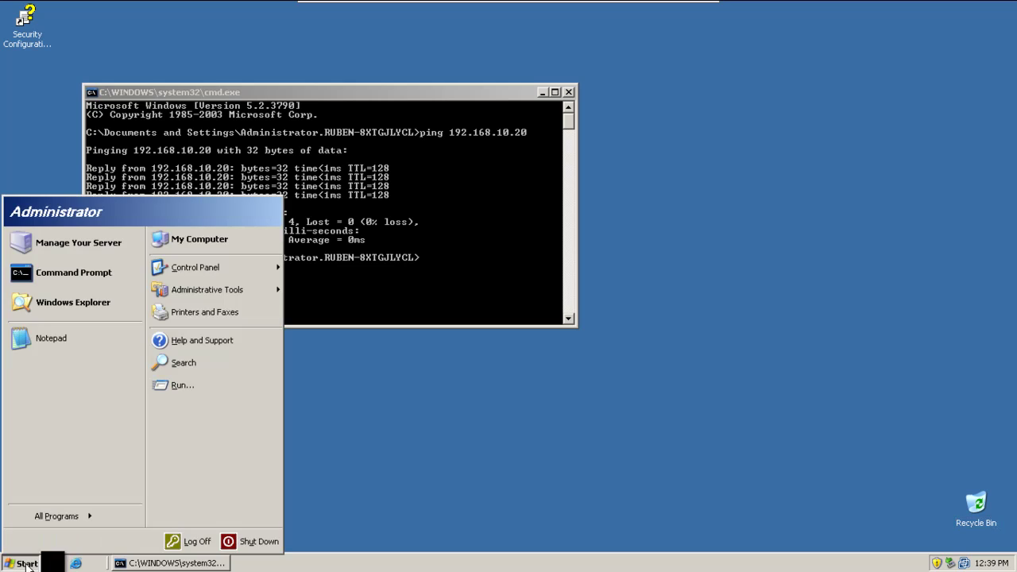
mouse_move(238, 293)
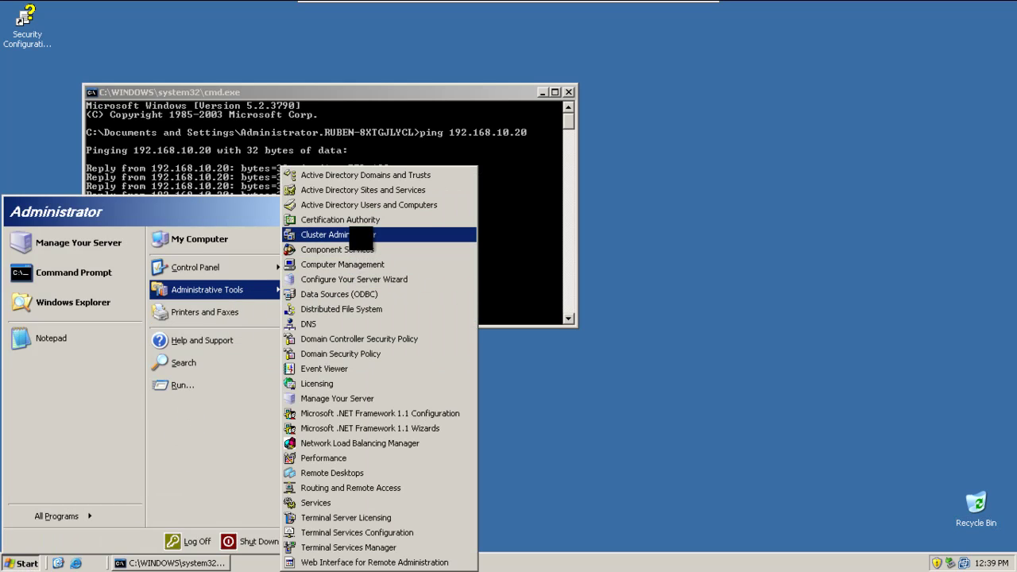
left_click(533, 149)
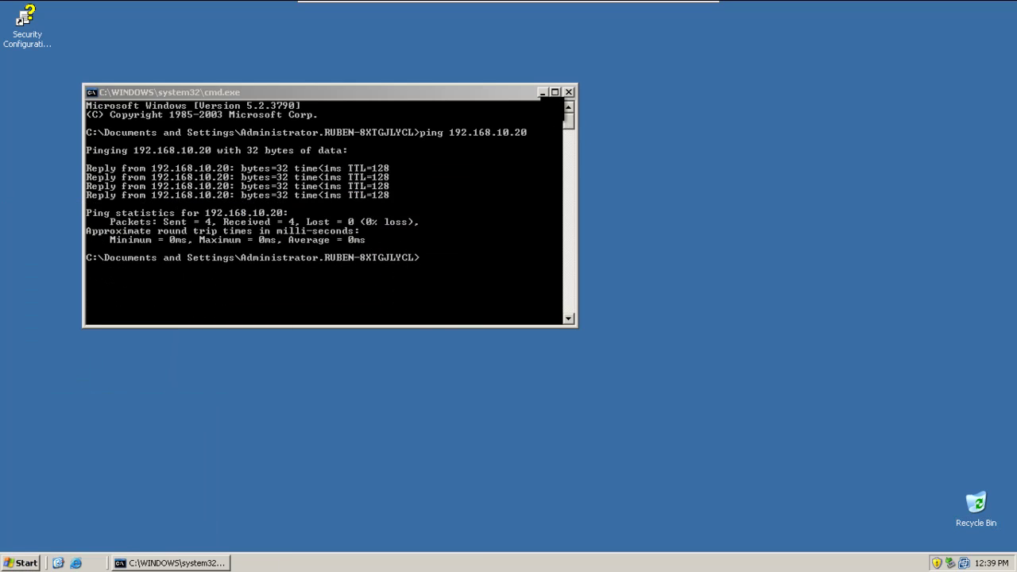
left_click(542, 92)
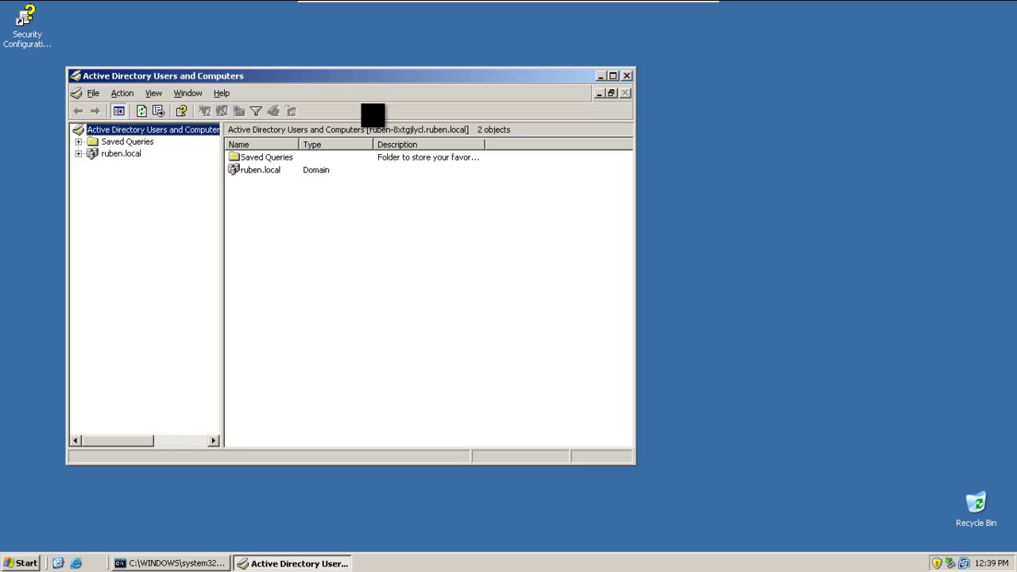
left_click_drag(363, 77, 690, 98)
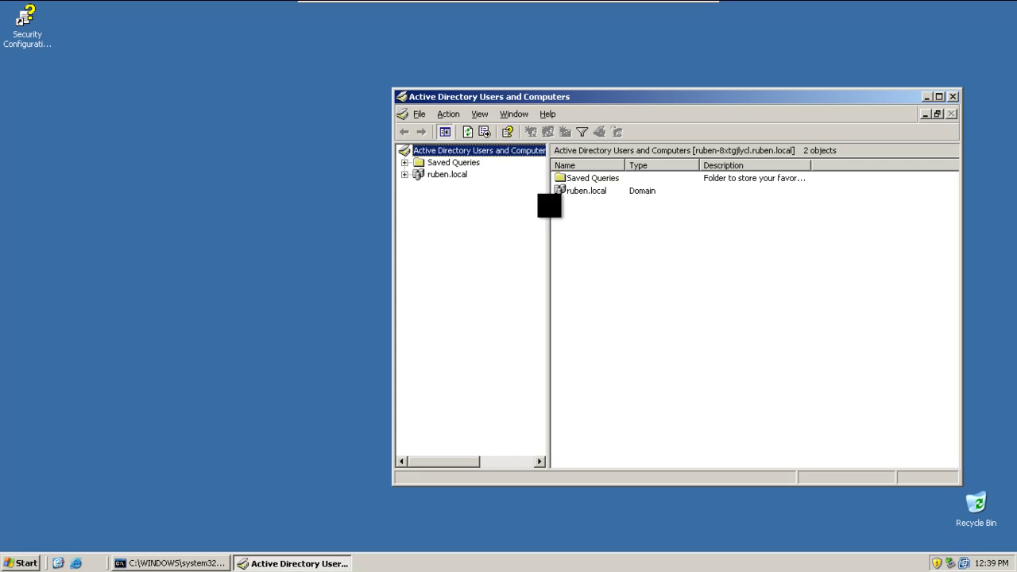
Step: Select ruben.local and choose New > User from its context menu
left_click(445, 174)
right_click(440, 175)
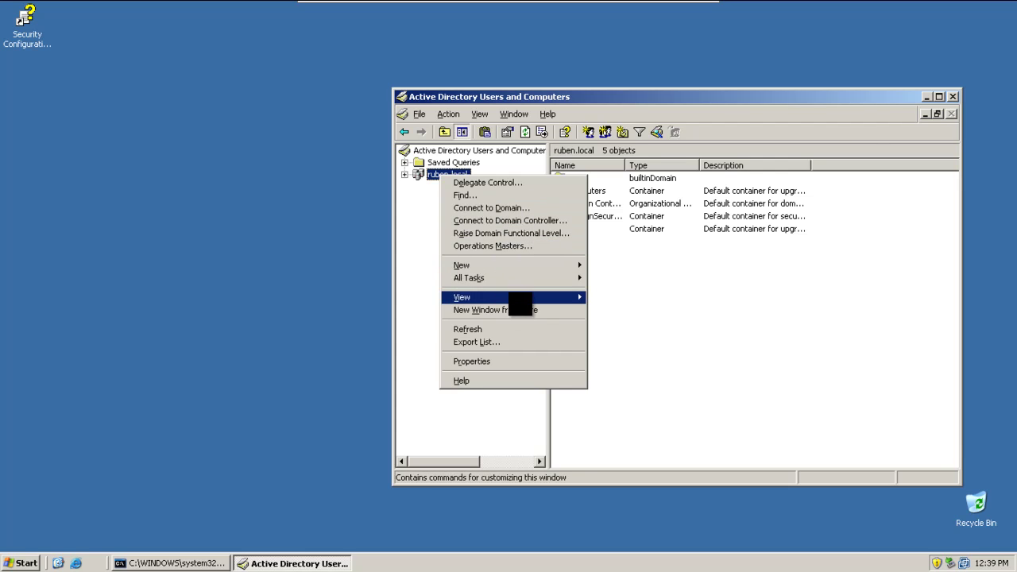
mouse_move(529, 265)
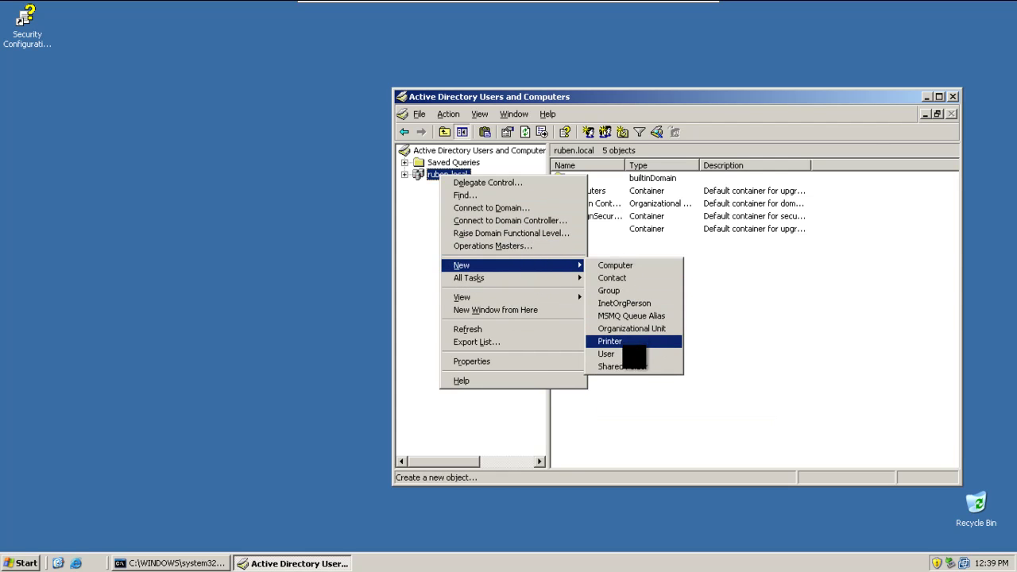
left_click(616, 353)
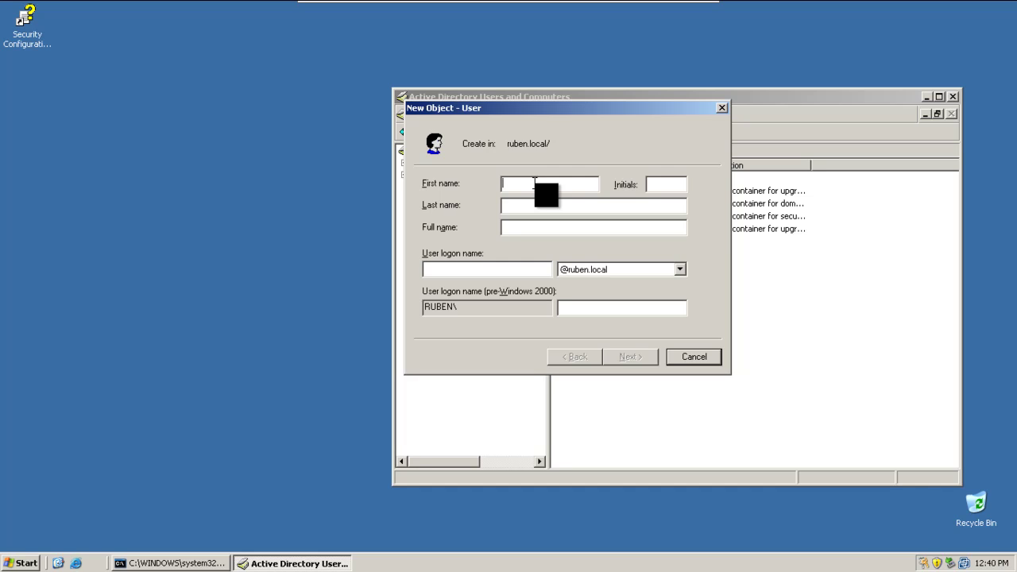
Step: Enter Correo as the first name and logon name, leaving the last name blank, and continue
type("Correo")
left_click(666, 184)
key("Tab")
type("correo")
key("BackSpace")
key("BackSpace")
key("BackSpace")
key("BackSpace")
key("BackSpace")
key("BackSpace")
key("Tab")
key("Tab")
type("Correo")
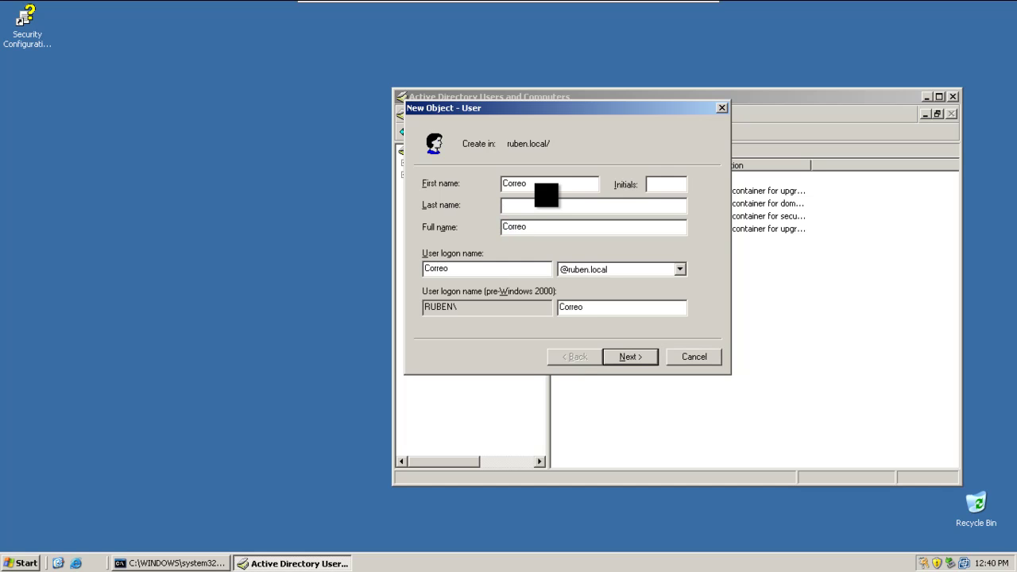
left_click(644, 357)
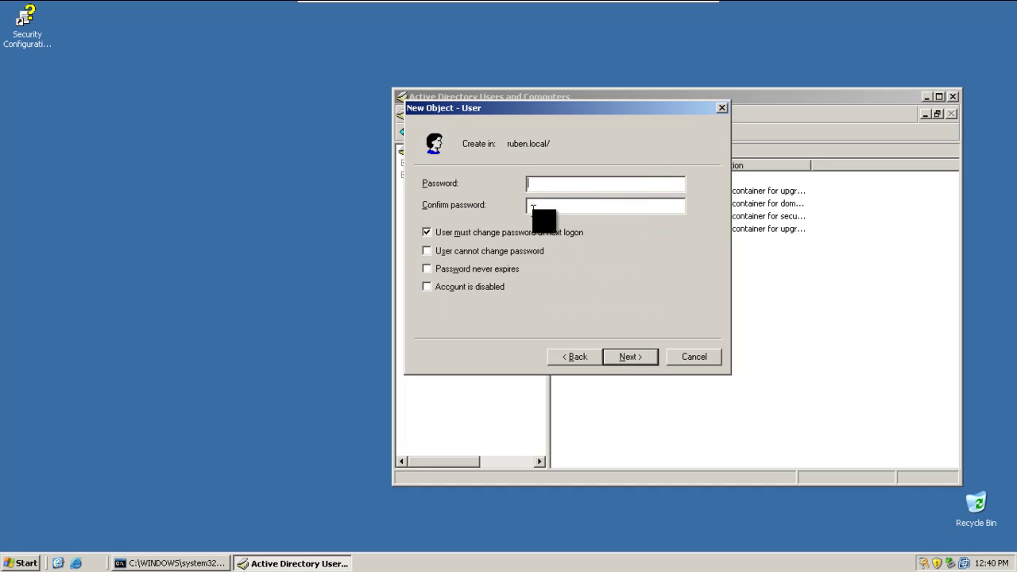
Step: Set and confirm the password, turn off 'User must change password', and finish creating Correo
type("P")
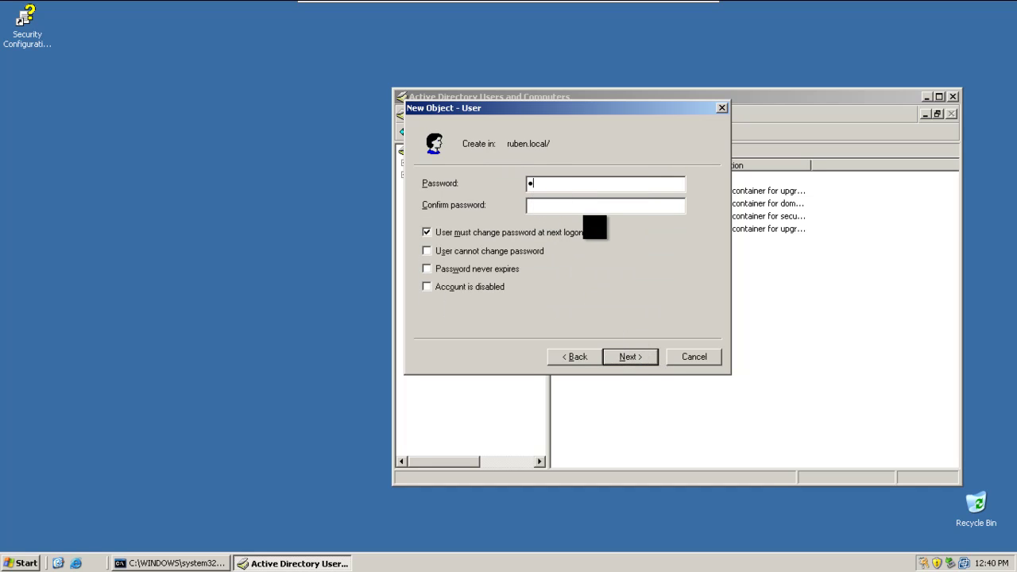
type("assw0rPassw0r")
left_click(534, 232)
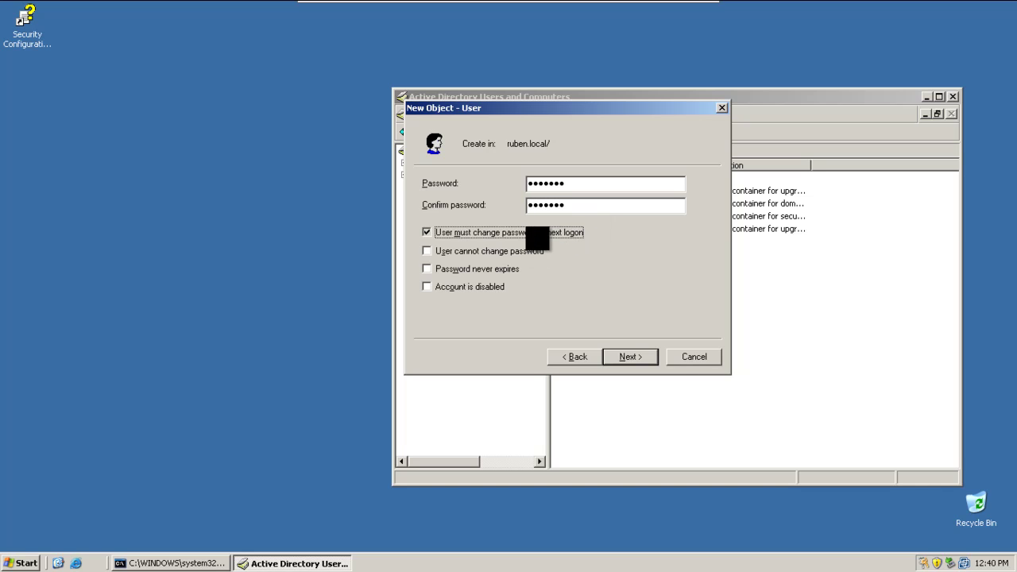
left_click(639, 359)
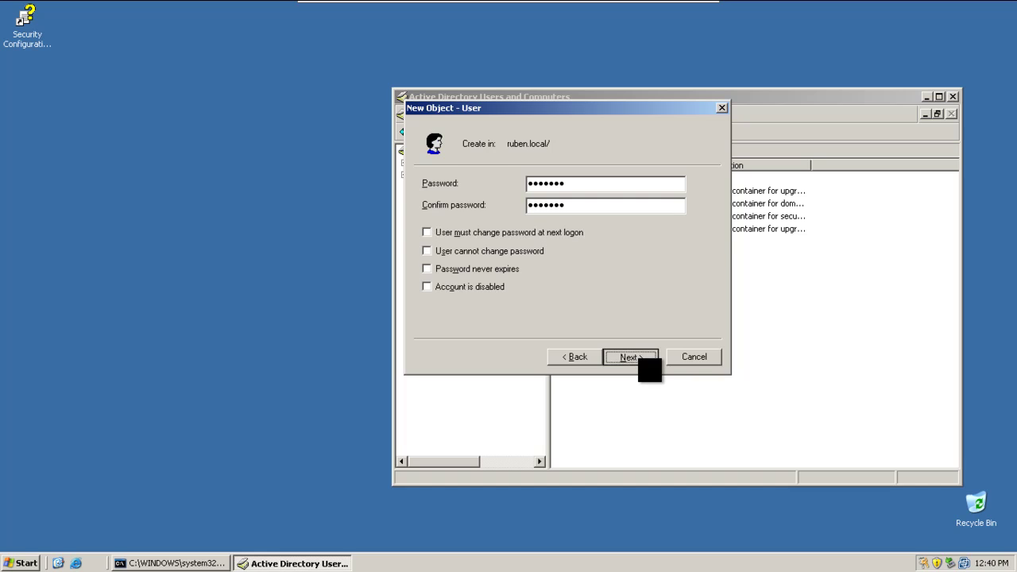
left_click(639, 360)
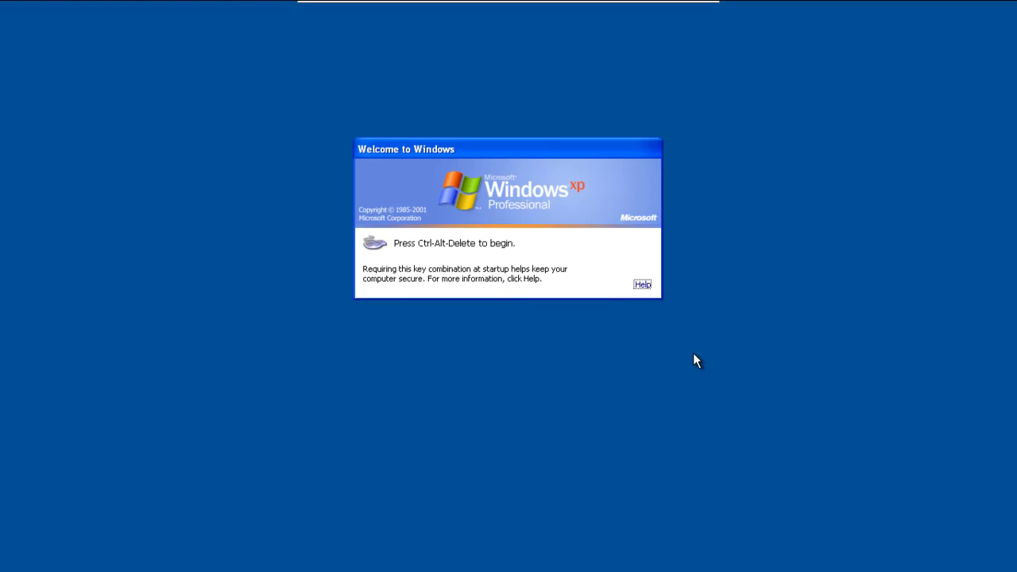
Step: Bring up the XP logon prompt and choose RUBEN in 'Log on to'
key("ctrl+alt+Delete")
left_click(535, 291)
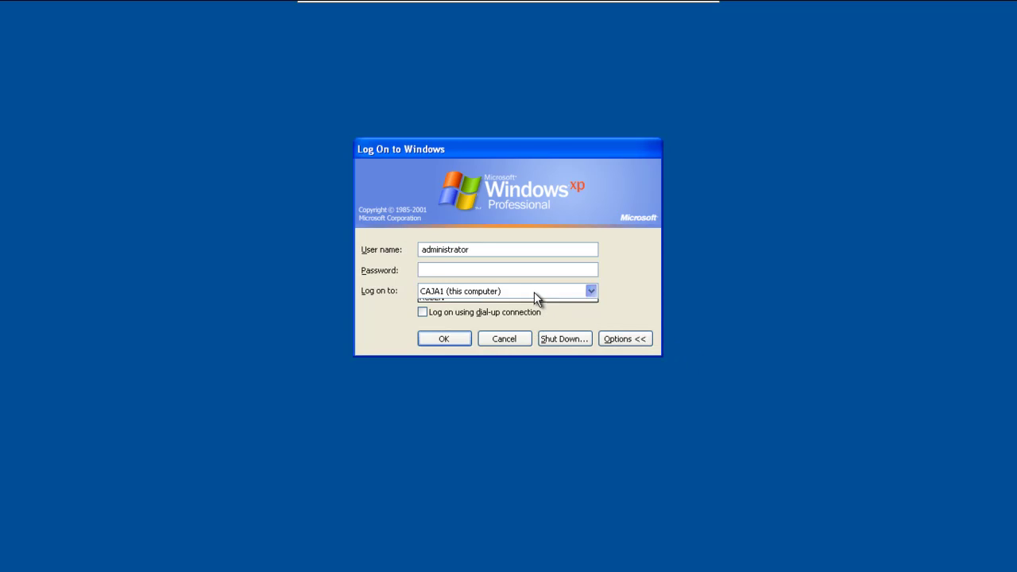
left_click(458, 315)
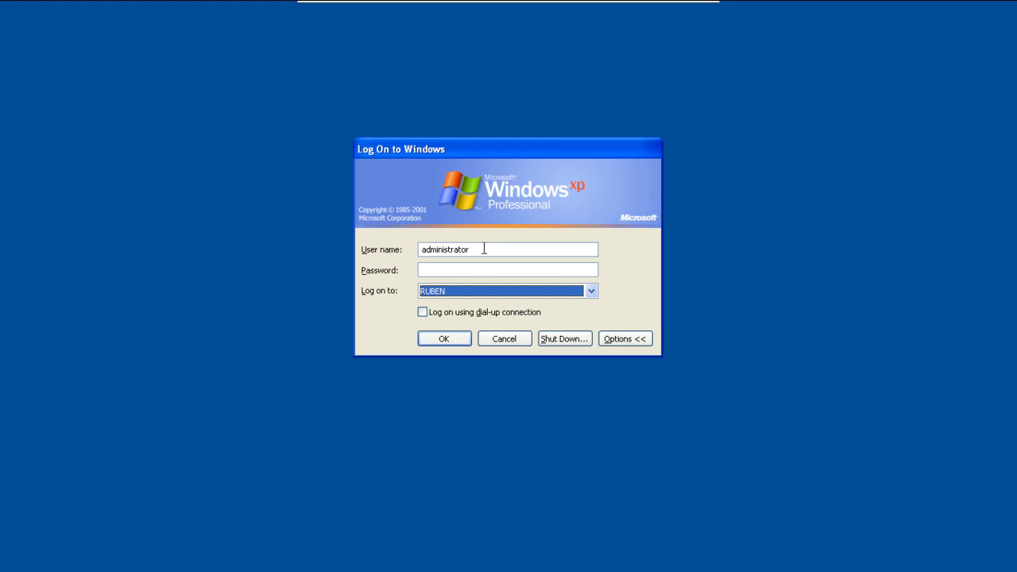
Step: Replace the user name with correo, enter its password and log on
left_click_drag(483, 248, 407, 253)
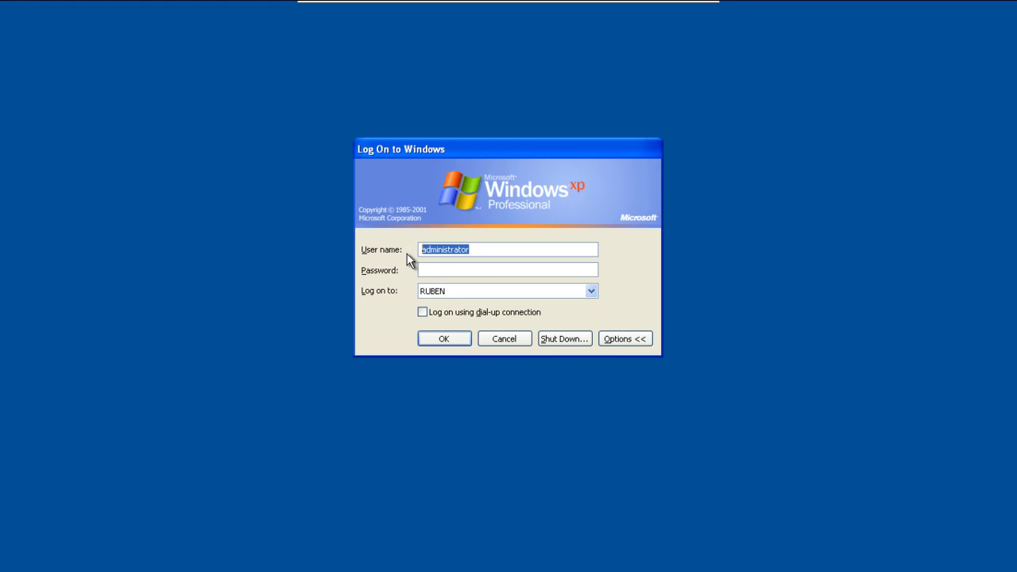
type("co")
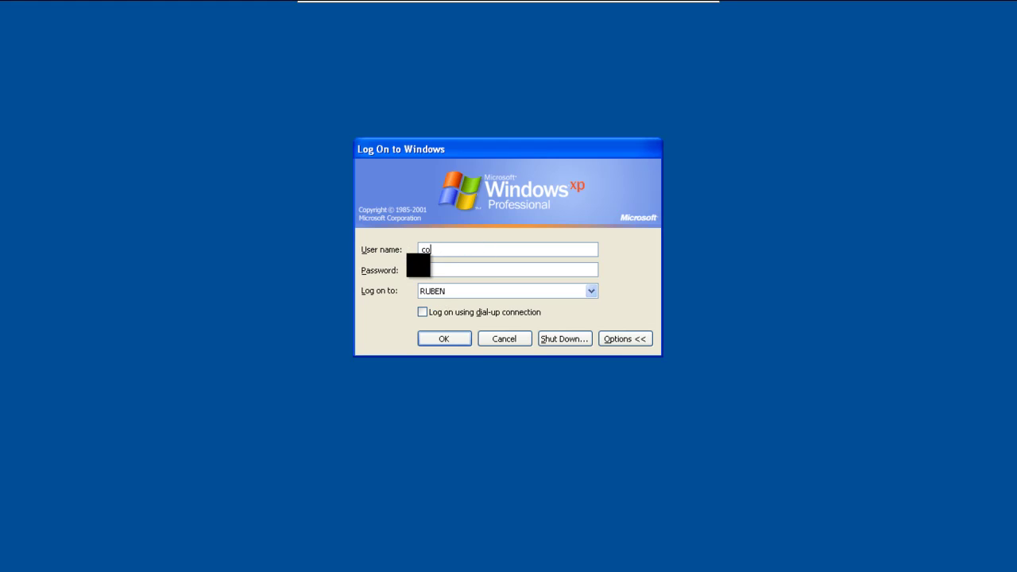
type("rrep")
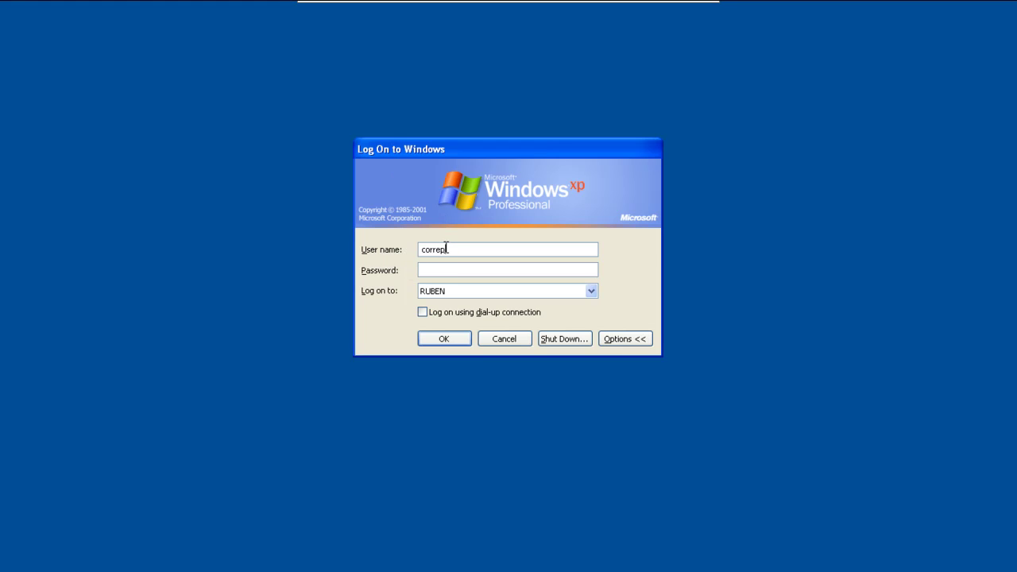
key("BackSpace")
type("o")
key("Tab")
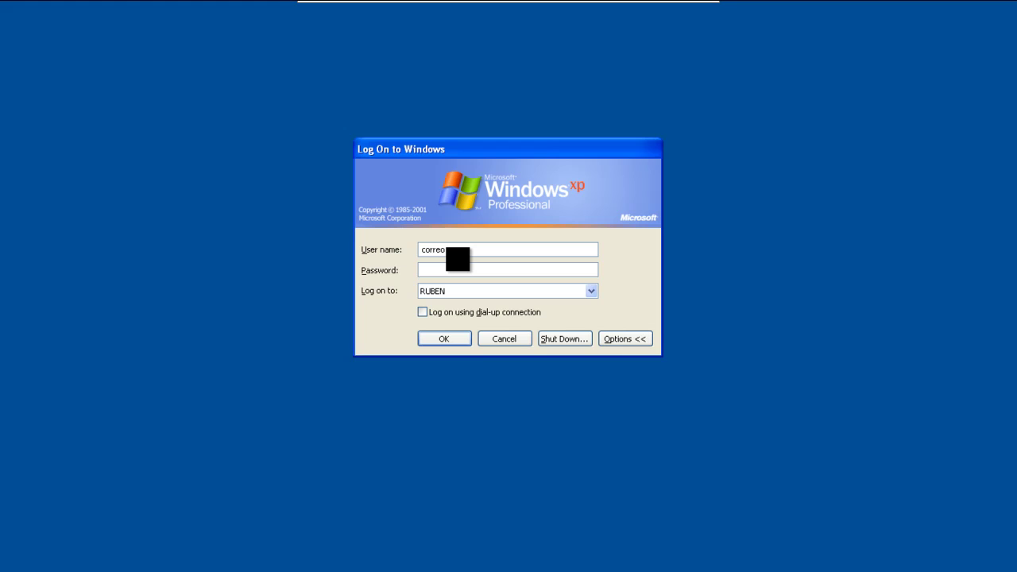
type("•••••")
left_click(459, 342)
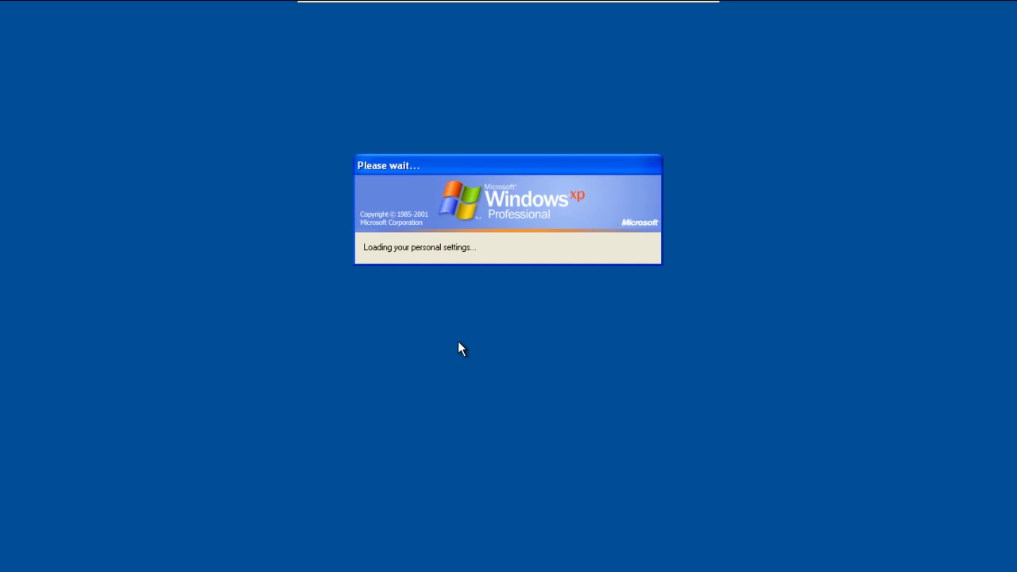